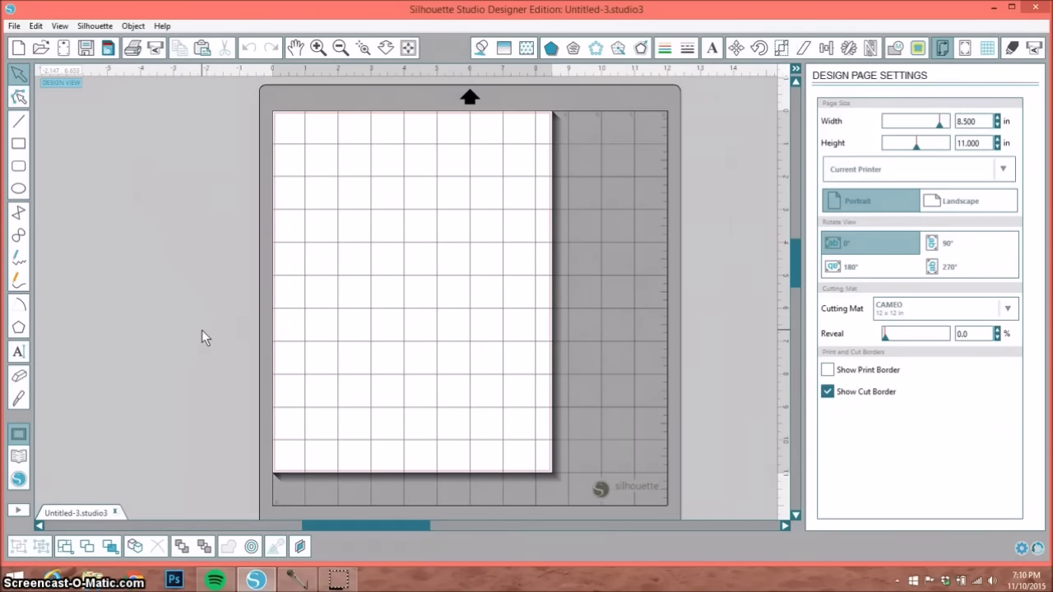
- Draw a rectangle about 5.7 in wide by 5.8 in high on the page
left_click(24, 152)
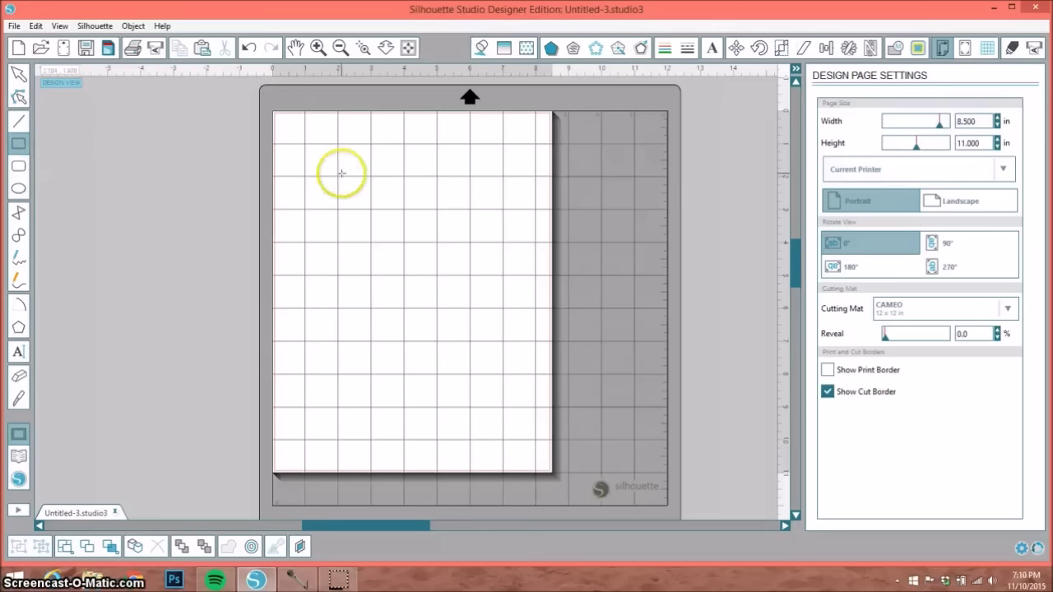
left_click_drag(306, 161, 496, 351)
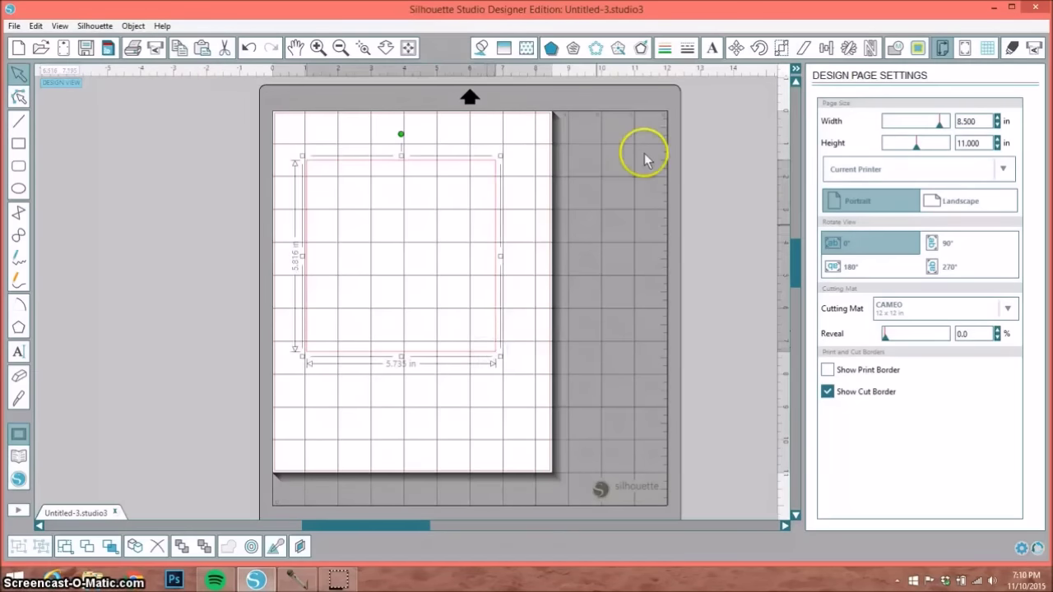
- Resize the rectangle to 7 in wide by 3 in high with the aspect ratio unlocked, and move it to the middle of the page
left_click(783, 48)
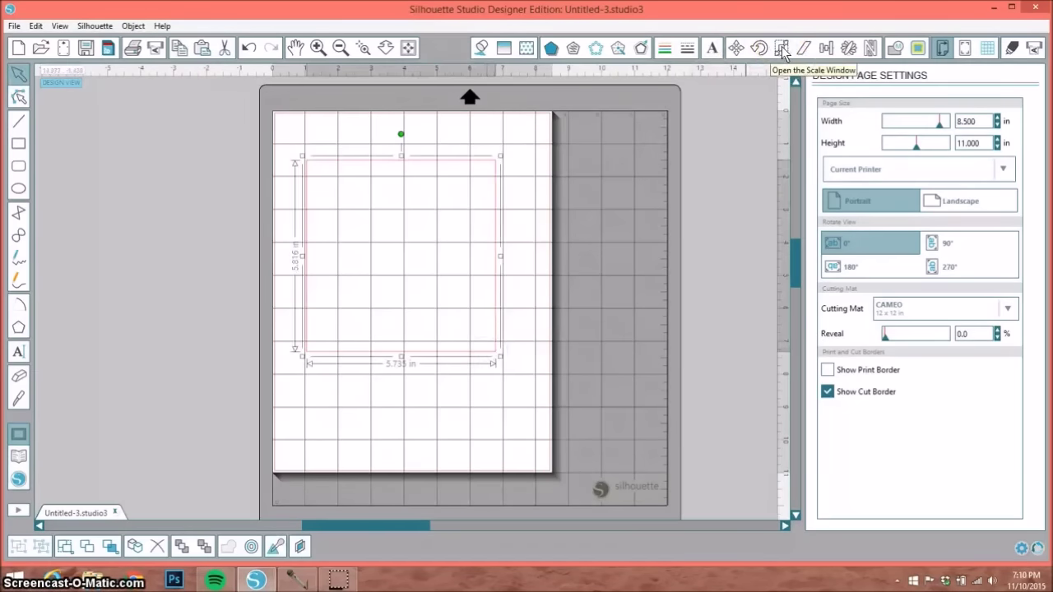
left_click(783, 49)
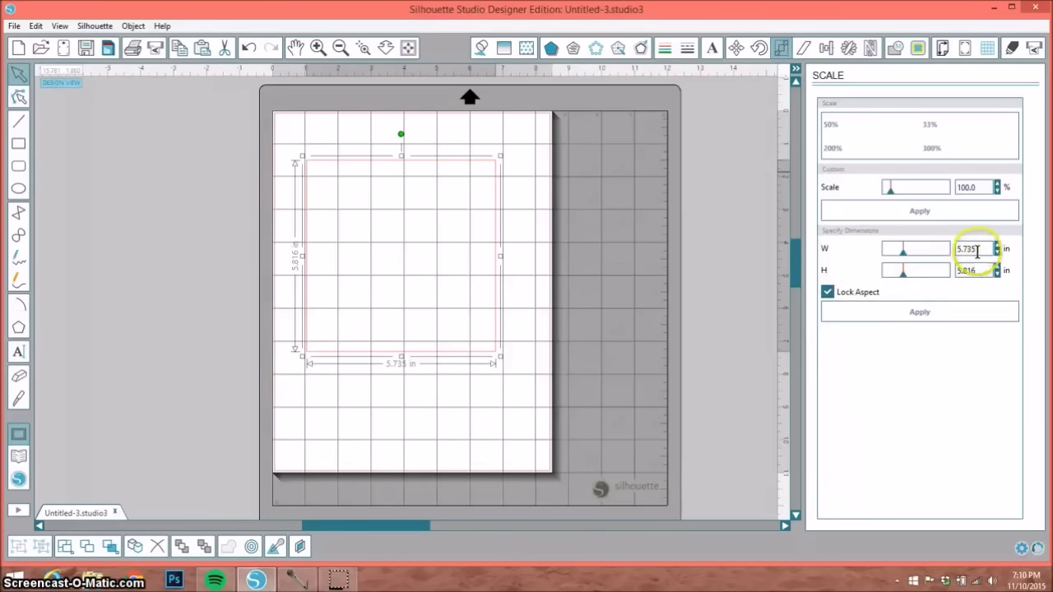
left_click(928, 247)
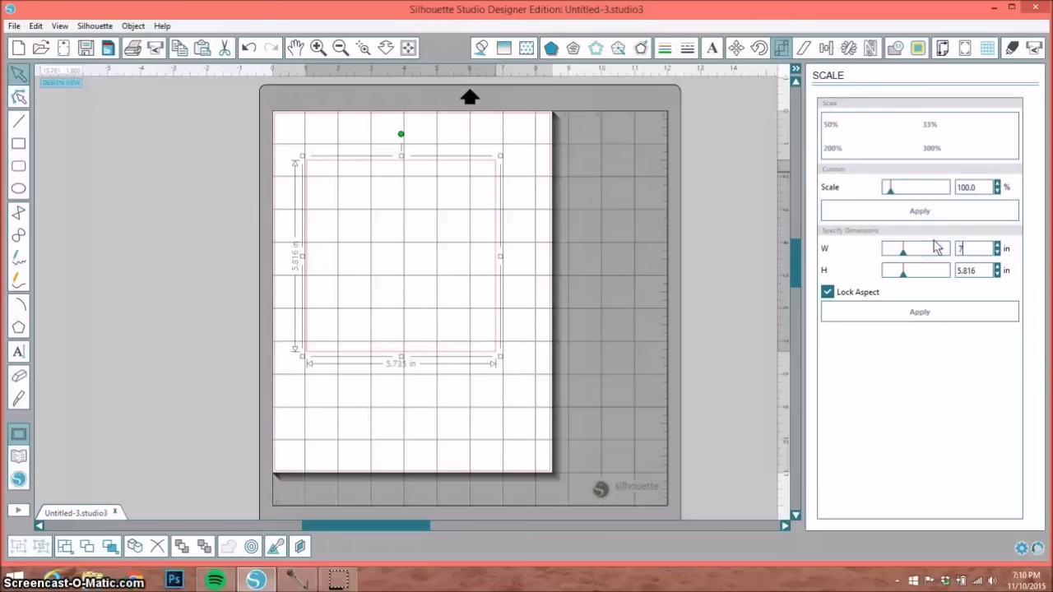
left_click(827, 294)
left_click(988, 276)
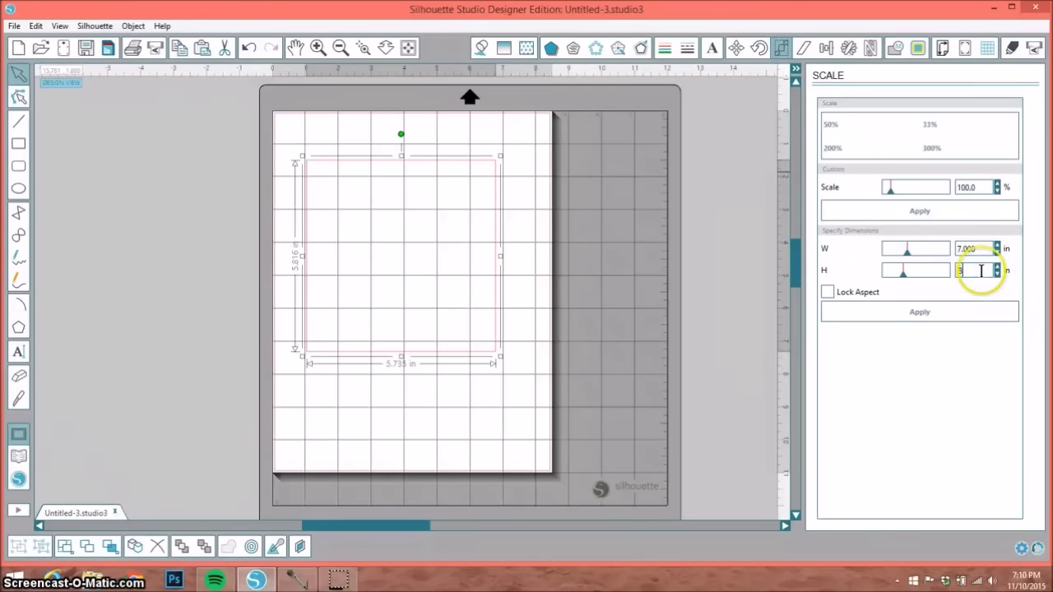
left_click(927, 310)
left_click_drag(370, 211, 376, 276)
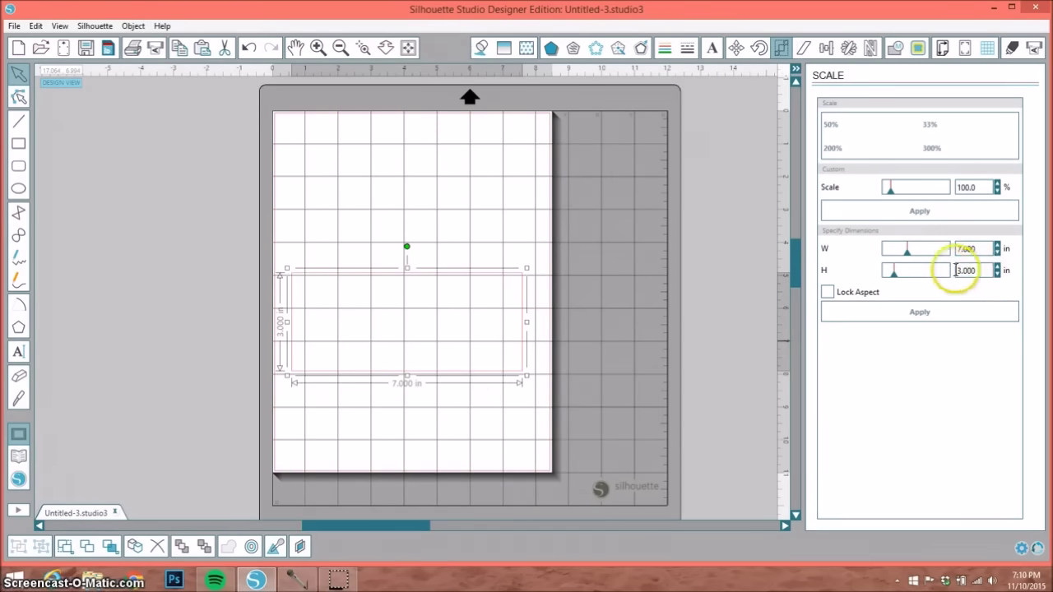
left_click(101, 403)
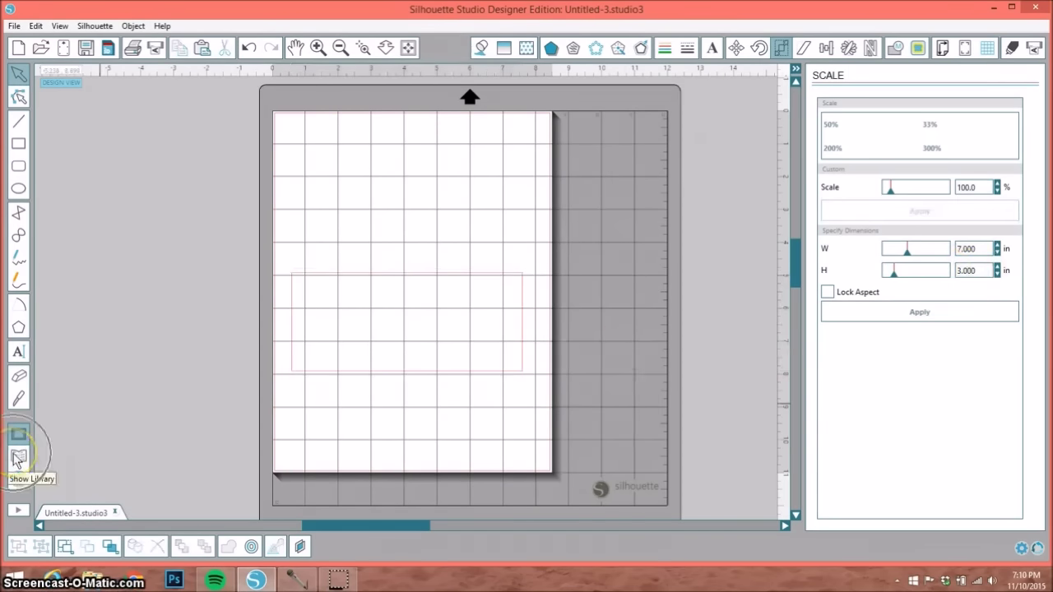
- Add a square, curvy-edged double-outline frame from the library's Frames folder to the design
left_click(18, 458)
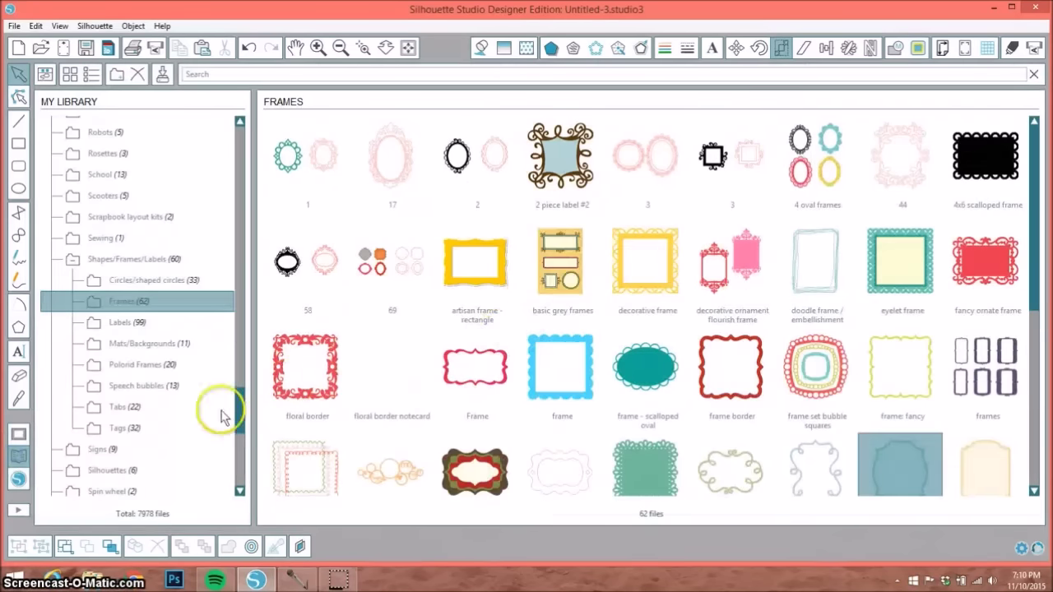
left_click(130, 324)
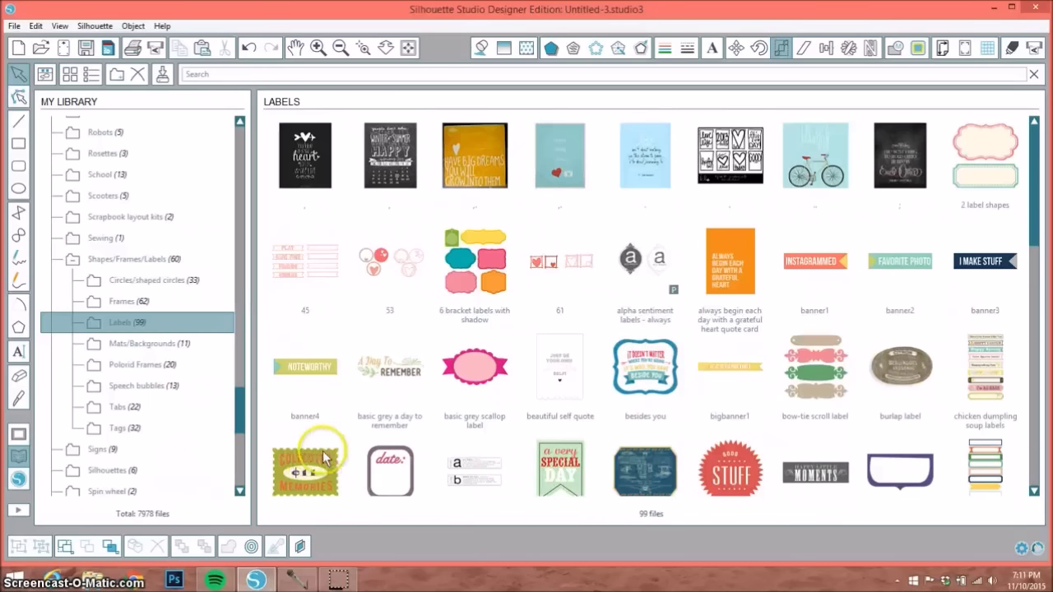
left_click(123, 302)
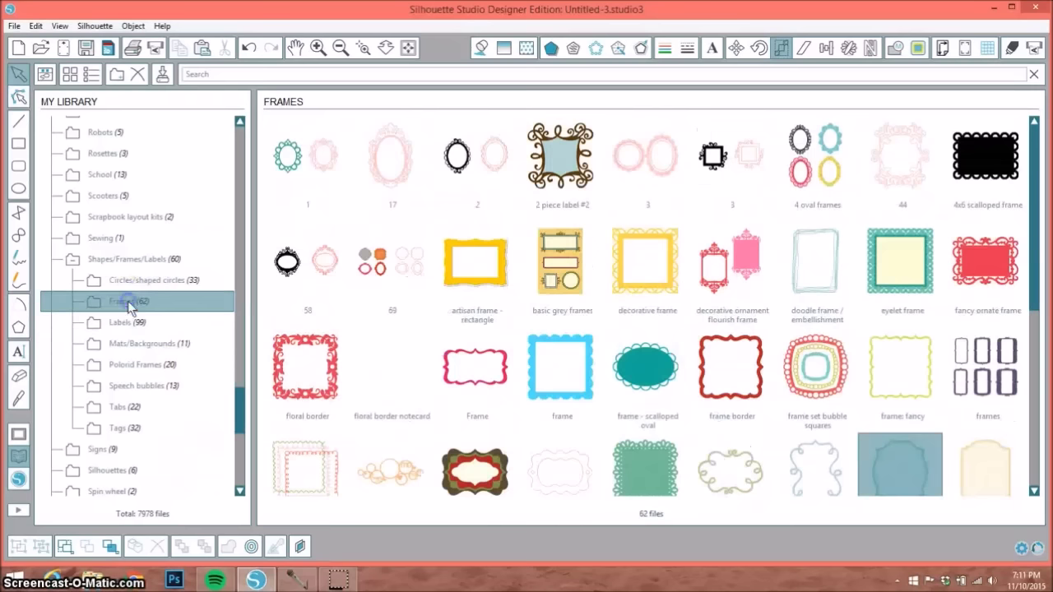
double_click(724, 401)
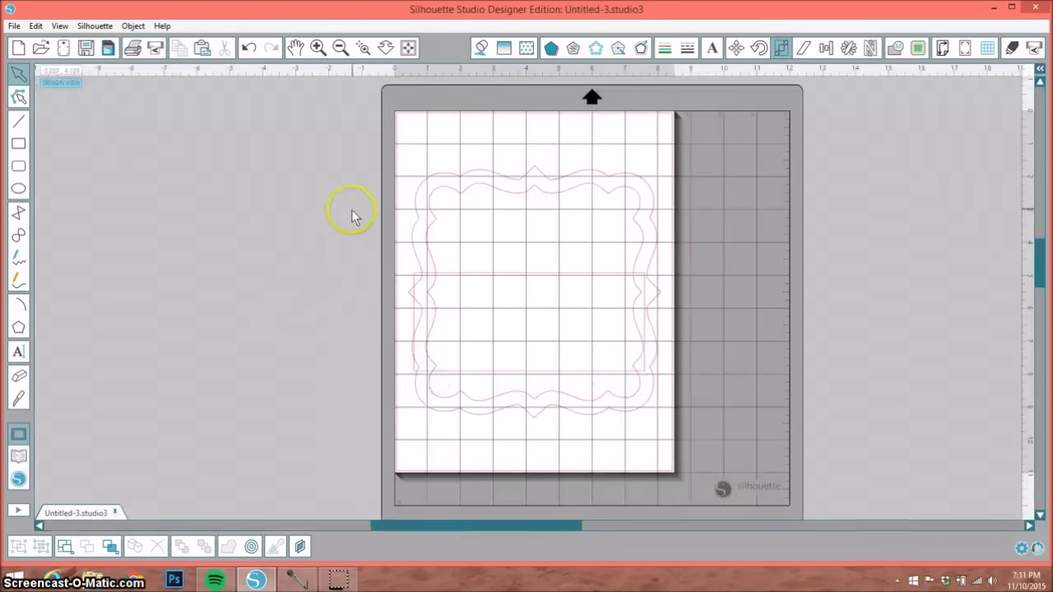
- Move the curvy frame off the page into the empty space on its left and ungroup its two outlines
left_click_drag(458, 174, 148, 171)
left_click(162, 182)
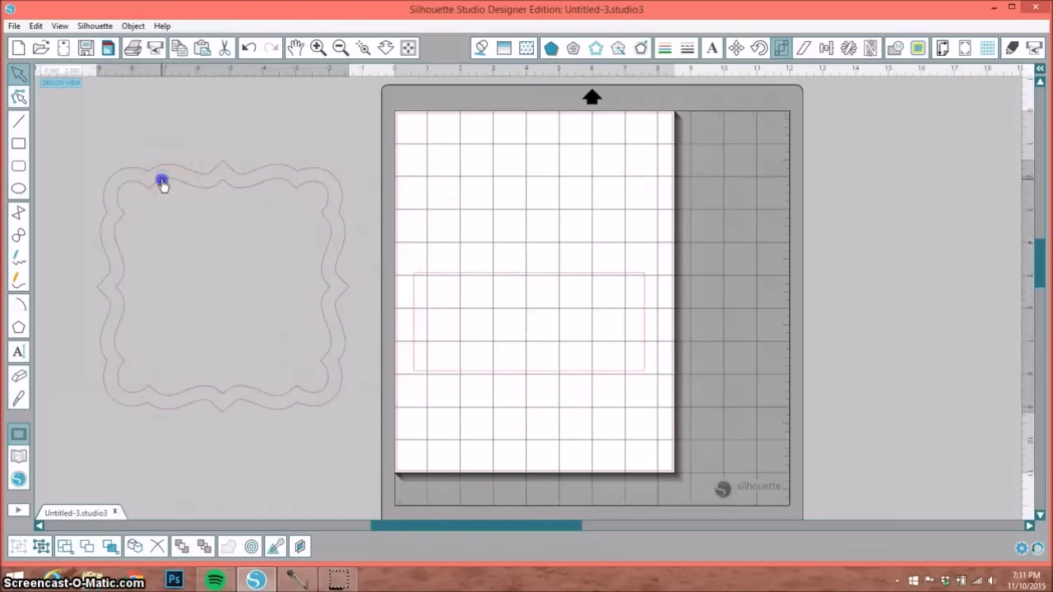
left_click(30, 545)
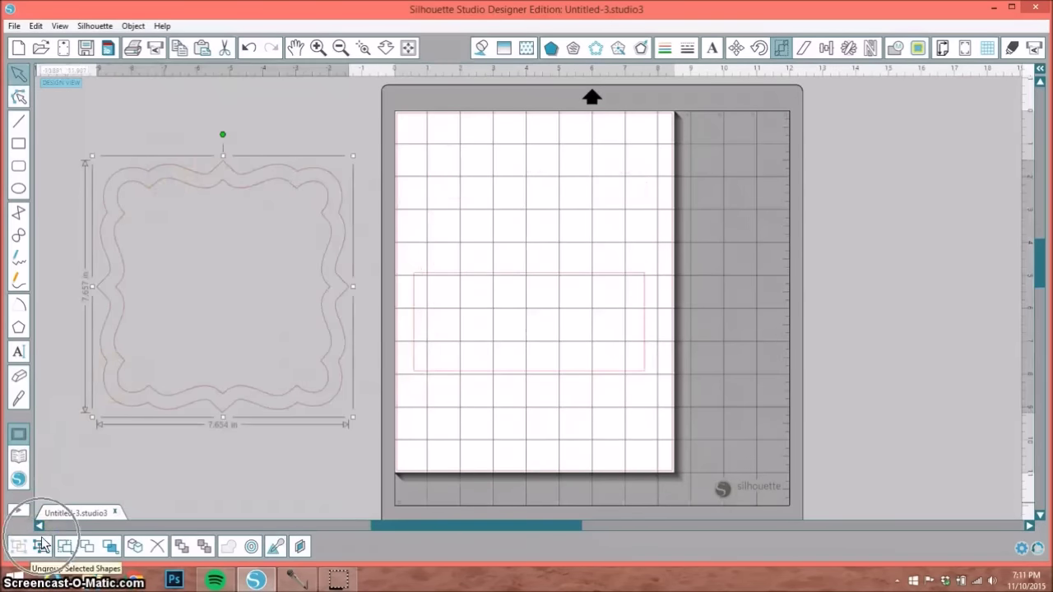
left_click(41, 544)
left_click(77, 247)
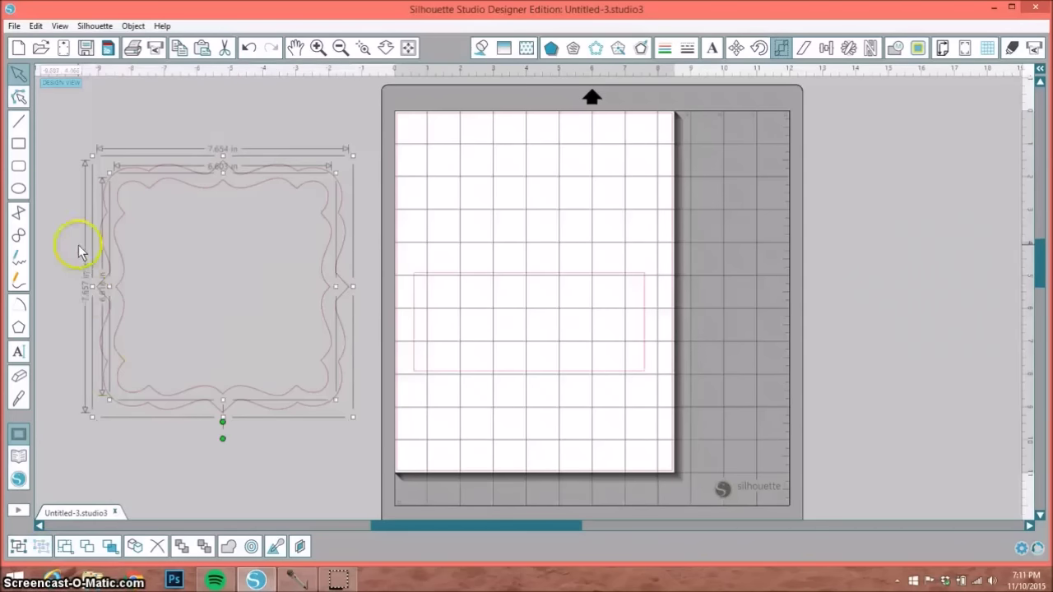
- Separate the frame's inner outline from the outer one and delete the inner outline
left_click(127, 192)
left_click_drag(132, 187, 125, 298)
left_click(117, 434)
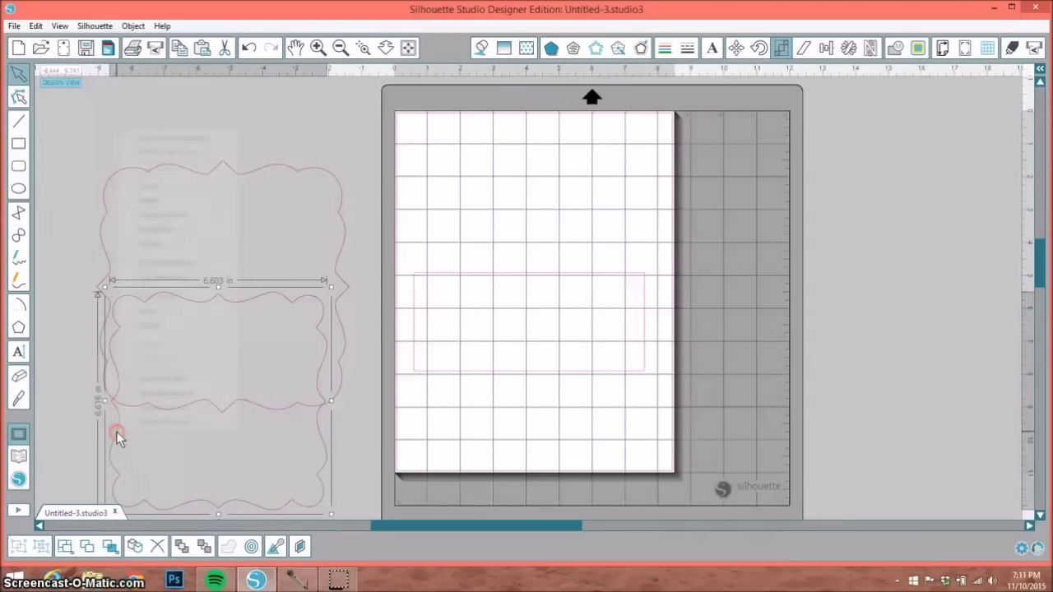
right_click(117, 432)
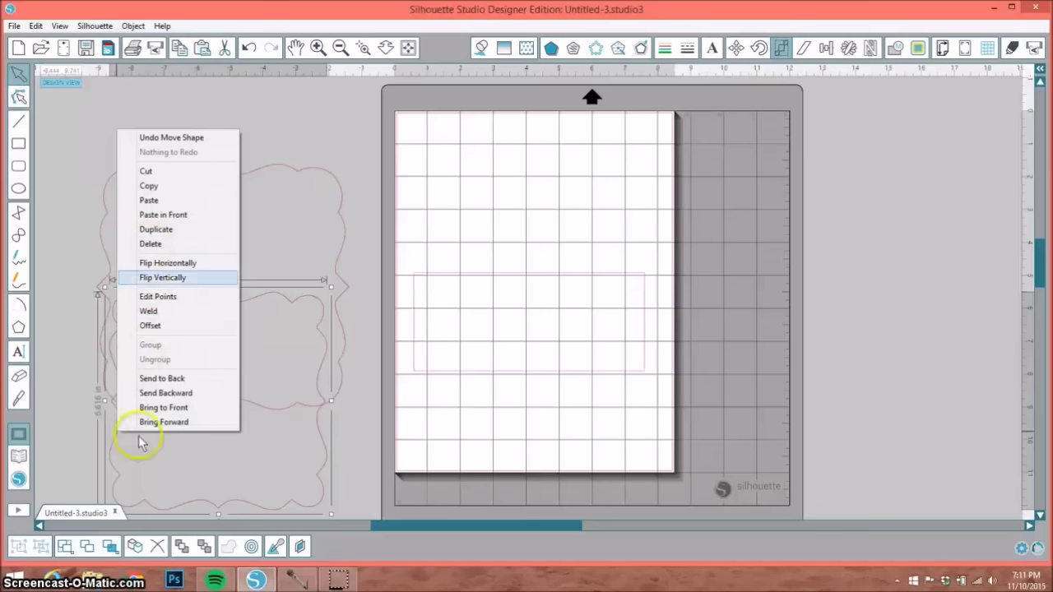
left_click(69, 459)
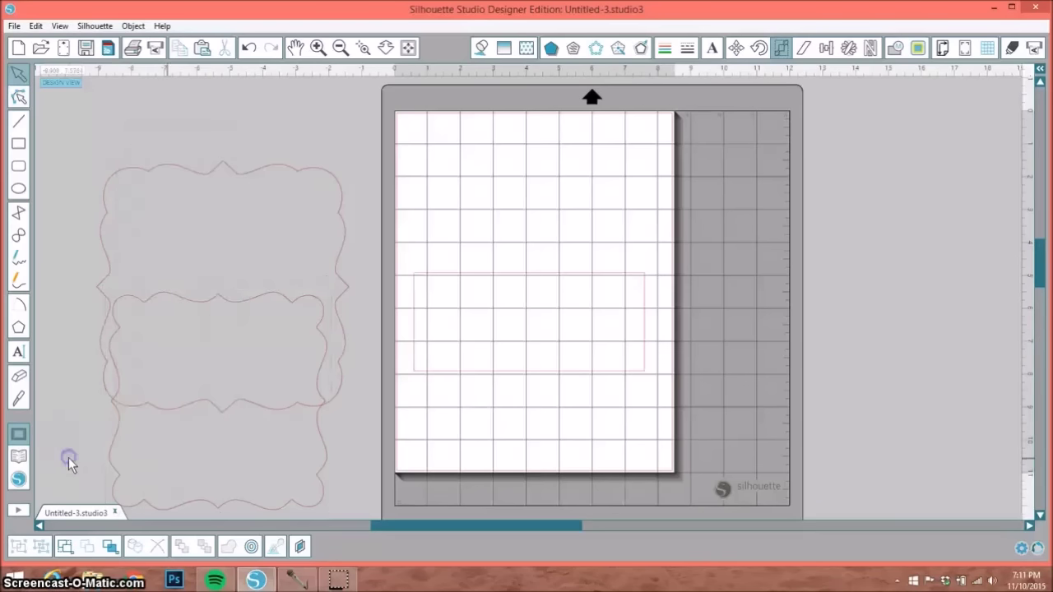
left_click(115, 437)
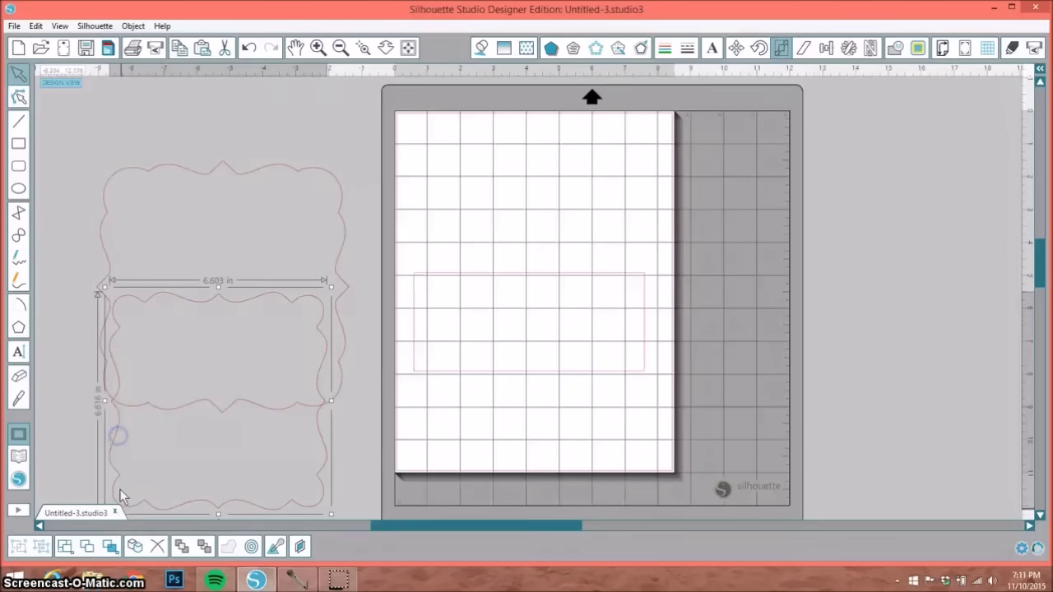
left_click(155, 547)
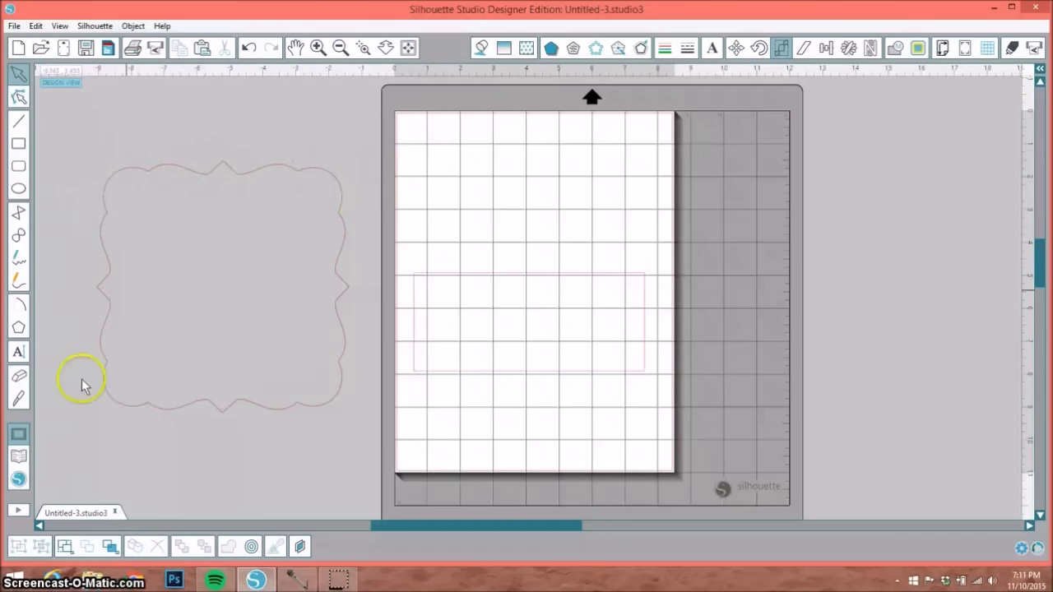
- Try a straight knife cut across the frame's upper part and undo it
left_click(21, 399)
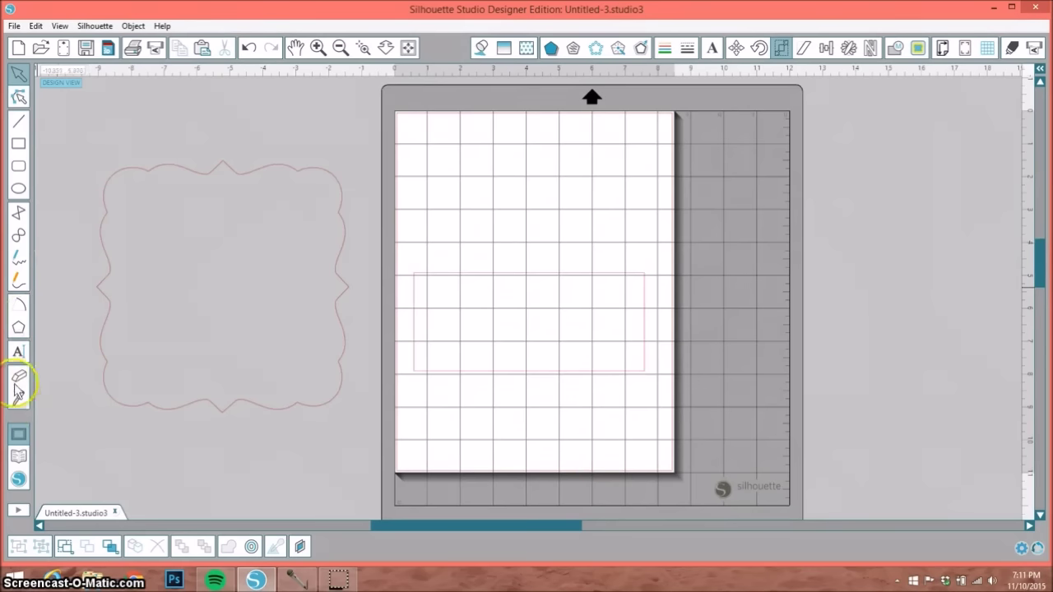
left_click(21, 401)
left_click_drag(324, 523, 265, 518)
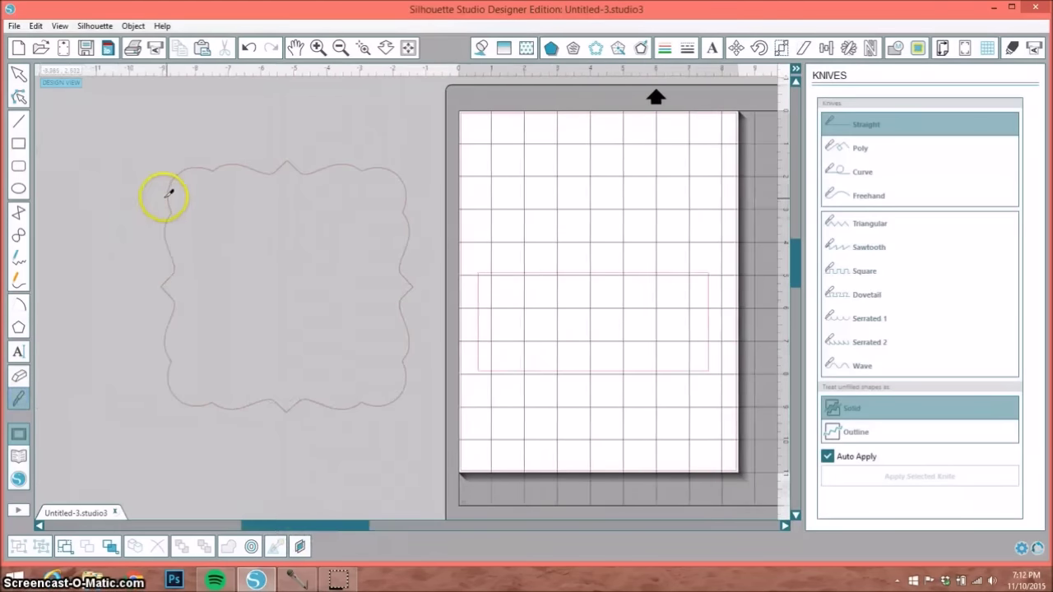
left_click_drag(167, 192, 427, 205)
left_click(241, 70)
left_click(245, 51)
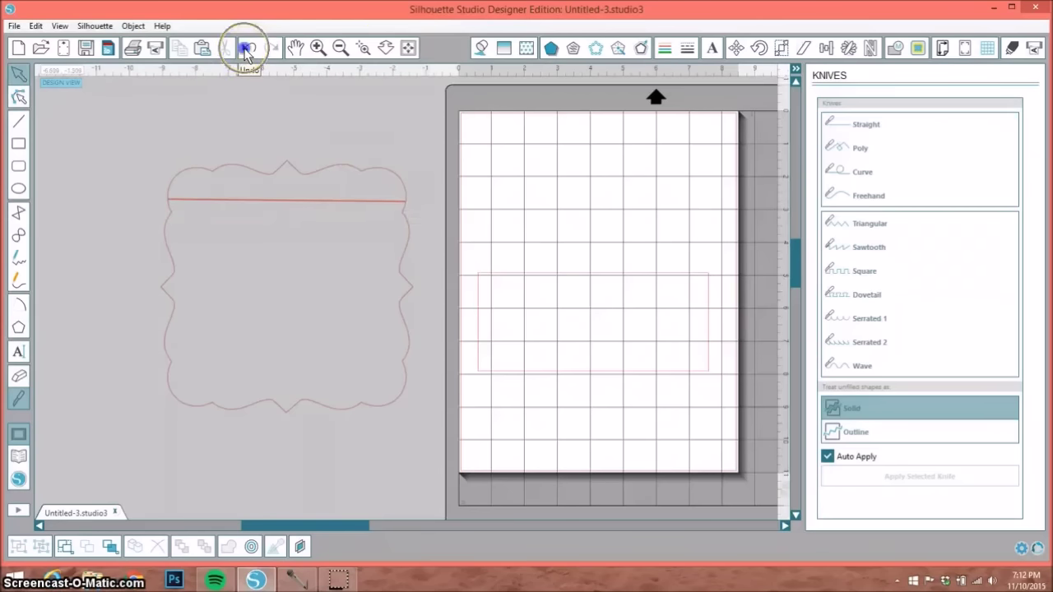
- Slice horizontally across the frame just below its upper corners with the straight knife and delete the large lower piece
left_click(21, 400)
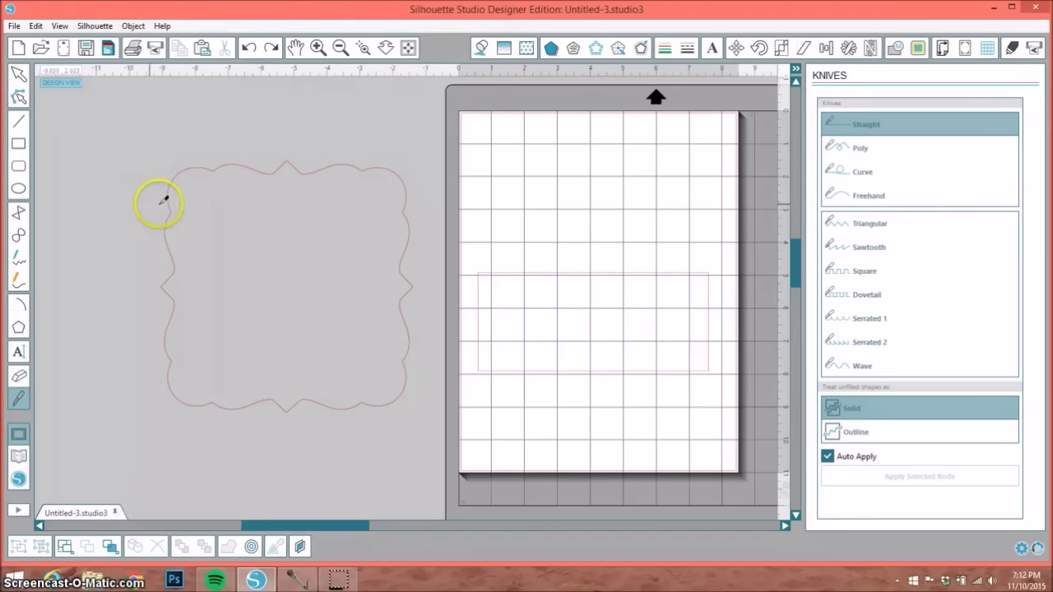
left_click_drag(160, 203, 407, 254)
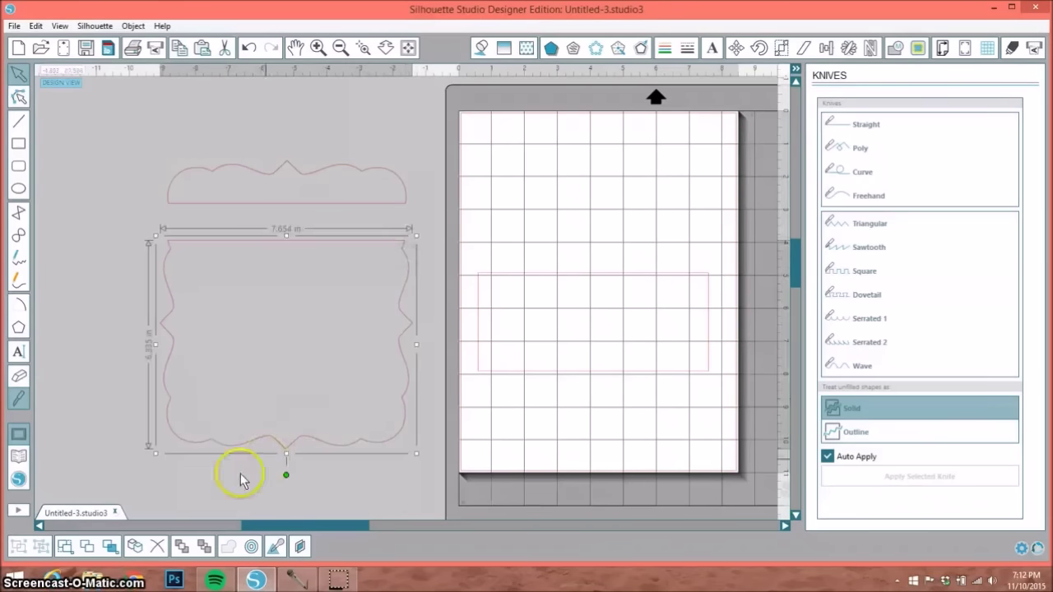
left_click(157, 546)
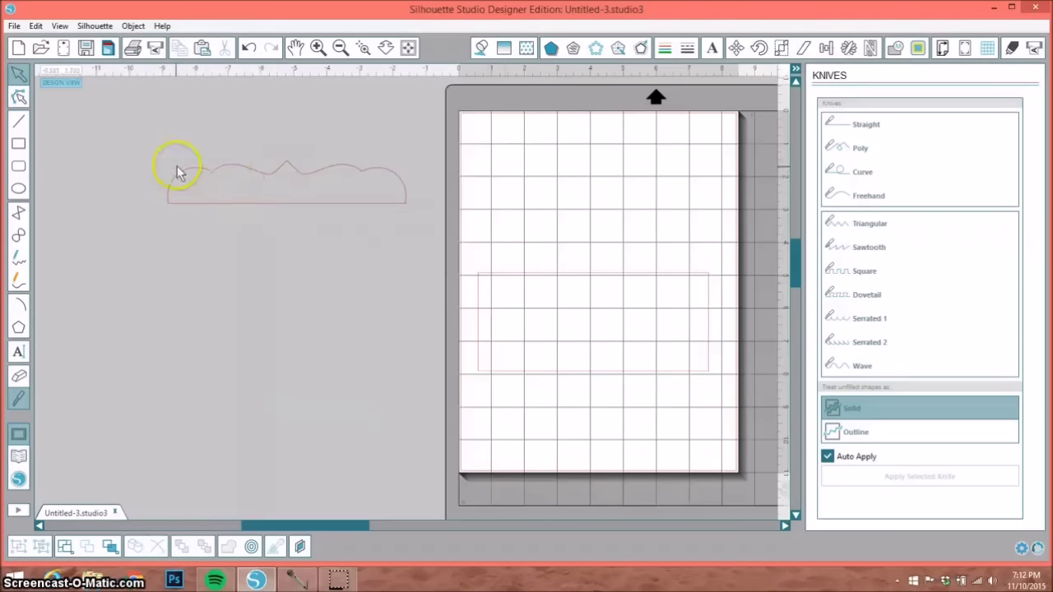
- Flatten the remaining curvy piece to about 1.04 in high and set its width to 7 in with the aspect ratio unlocked
left_click(358, 174)
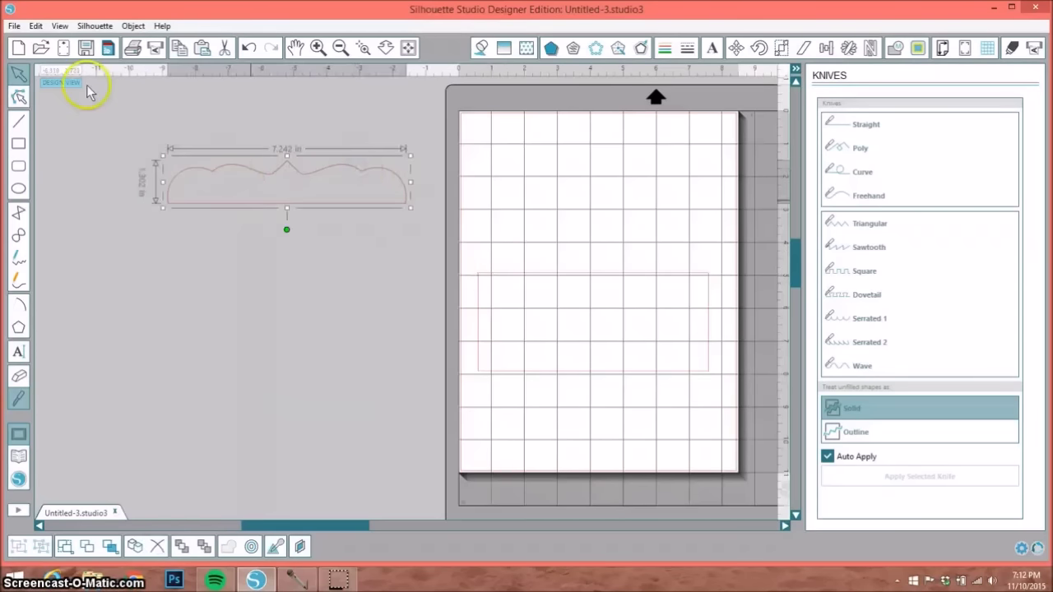
left_click(782, 48)
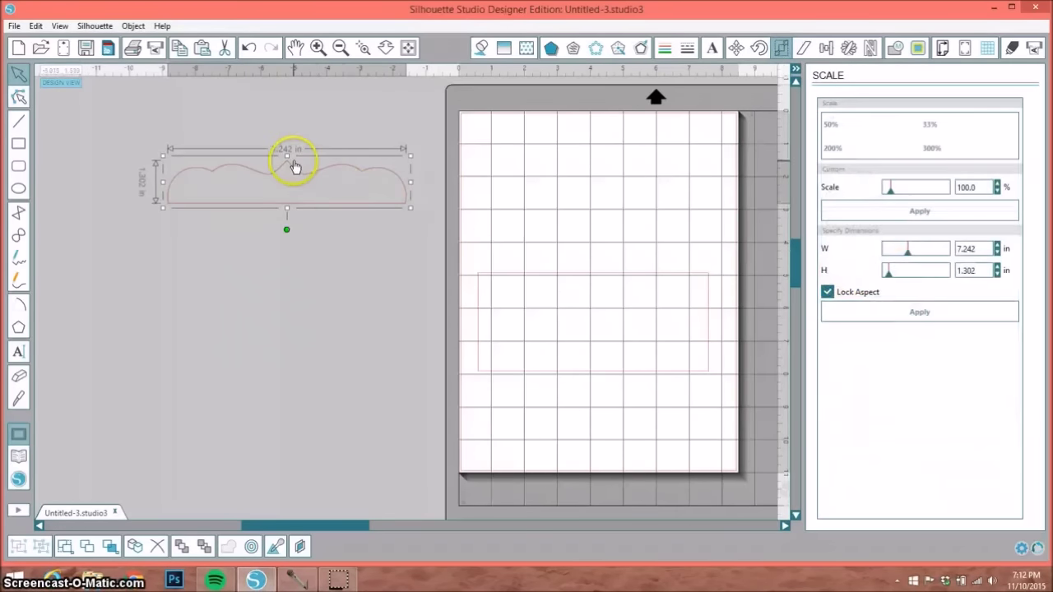
left_click_drag(288, 156, 288, 167)
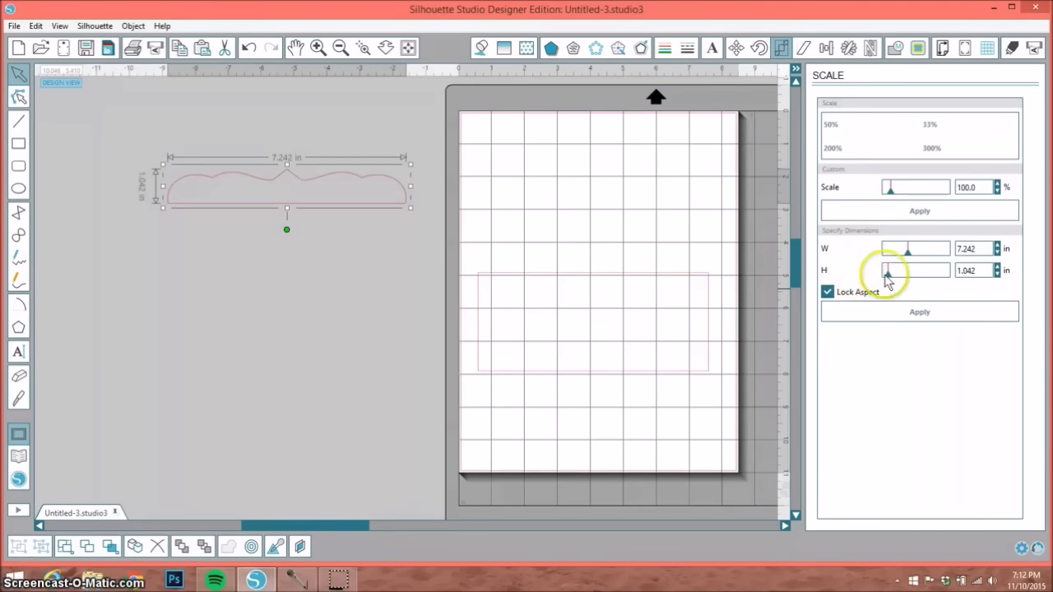
left_click(826, 293)
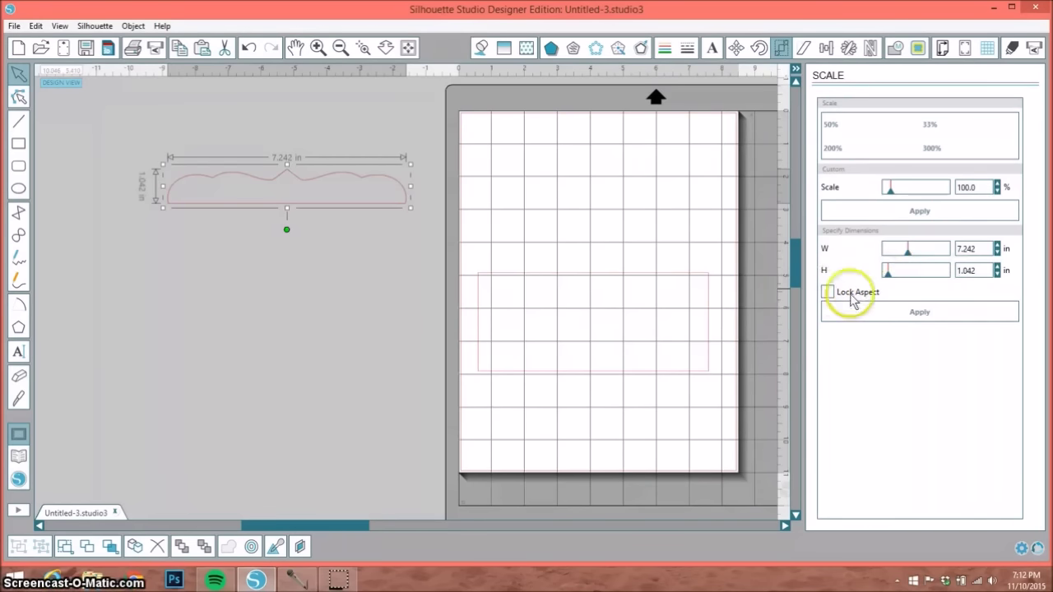
left_click(981, 248)
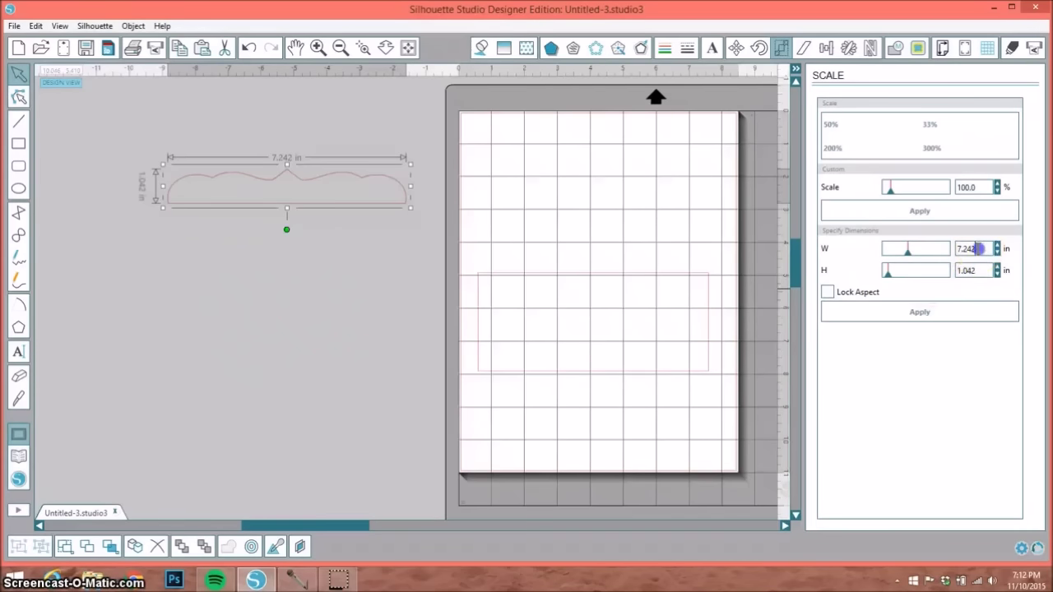
left_click(918, 310)
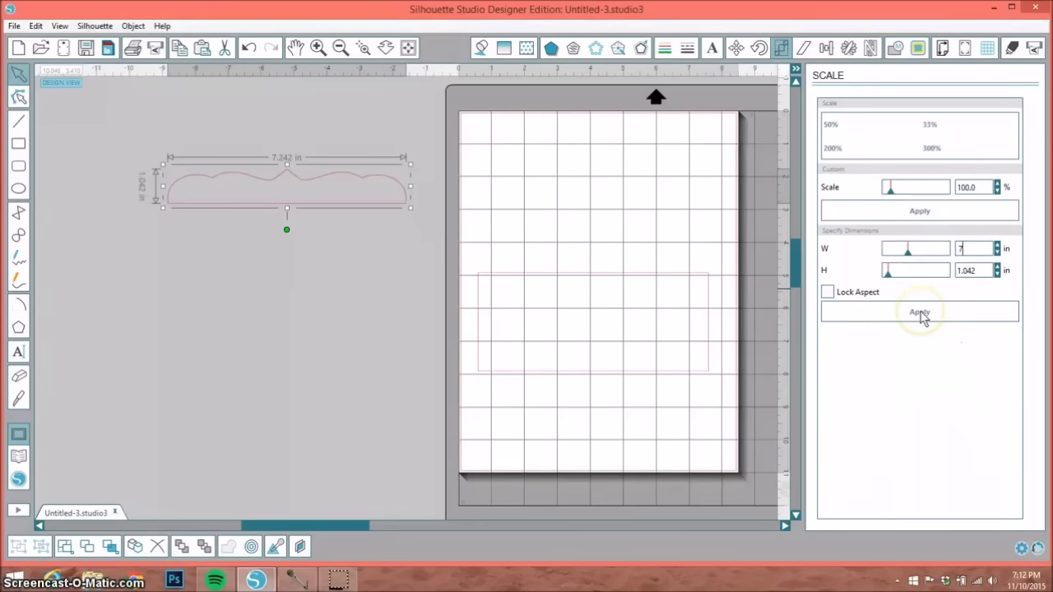
- Move the 7 by 3 in rectangle to slightly overlap the curvy piece's lower edge and center-align both shapes horizontally
left_click_drag(559, 278, 255, 205)
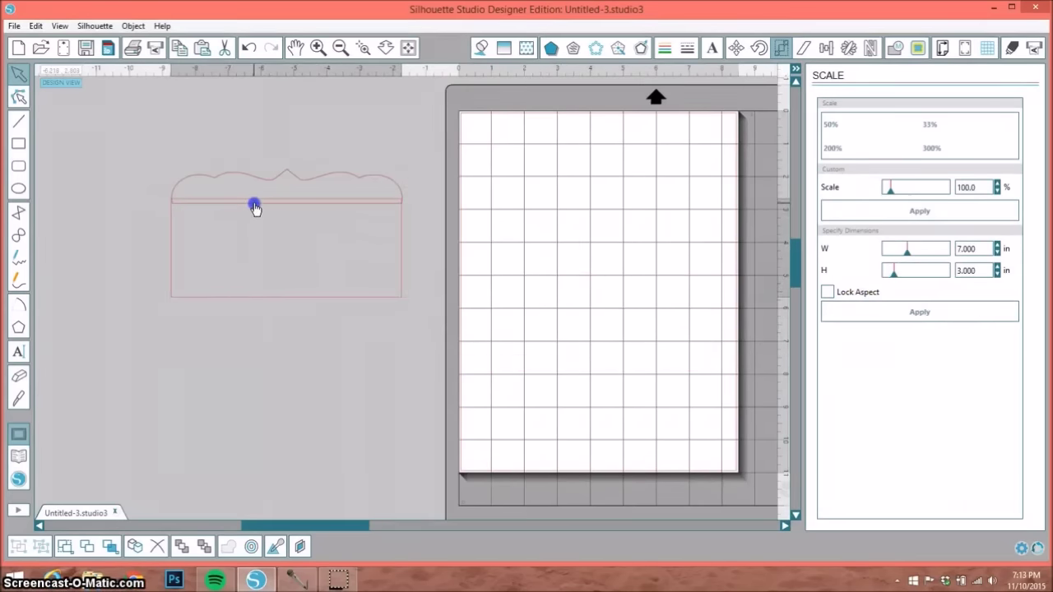
left_click_drag(186, 149, 359, 331)
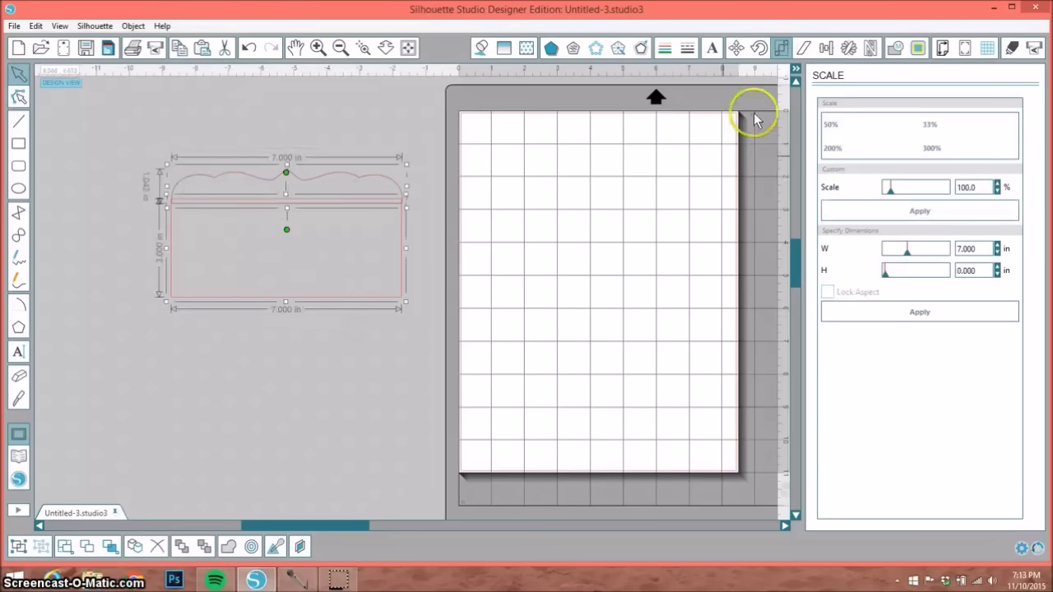
left_click(827, 50)
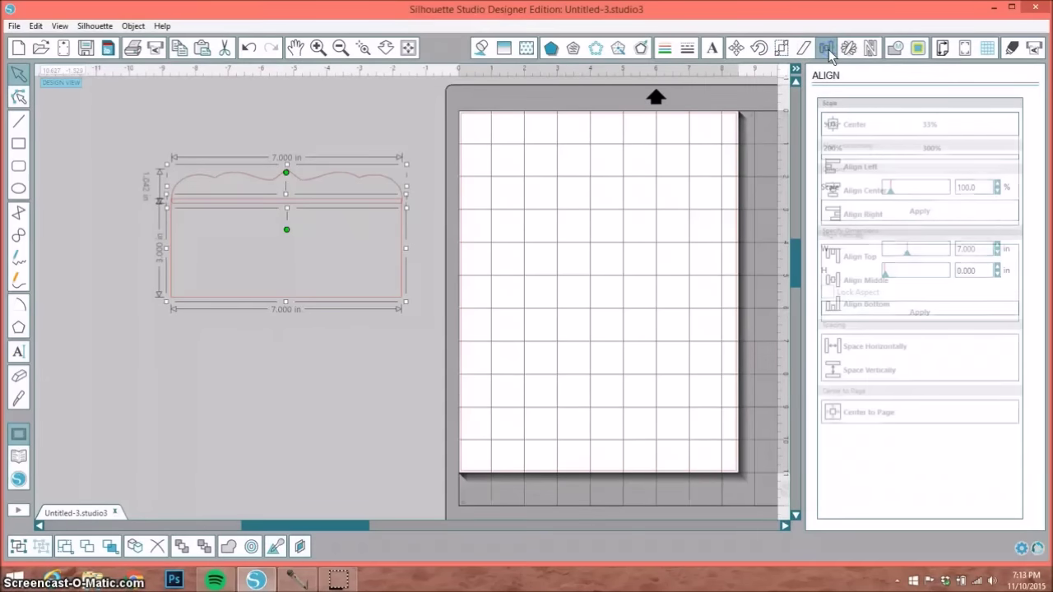
left_click(858, 193)
left_click(858, 192)
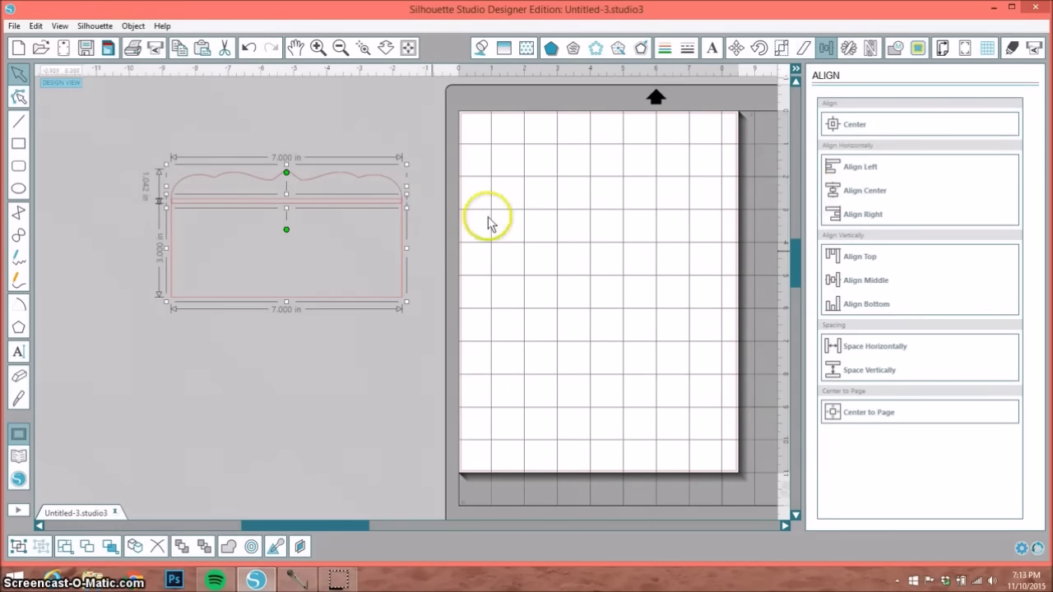
- Weld the curvy piece and the rectangle into one shape and shift it slightly upward
left_click(229, 554)
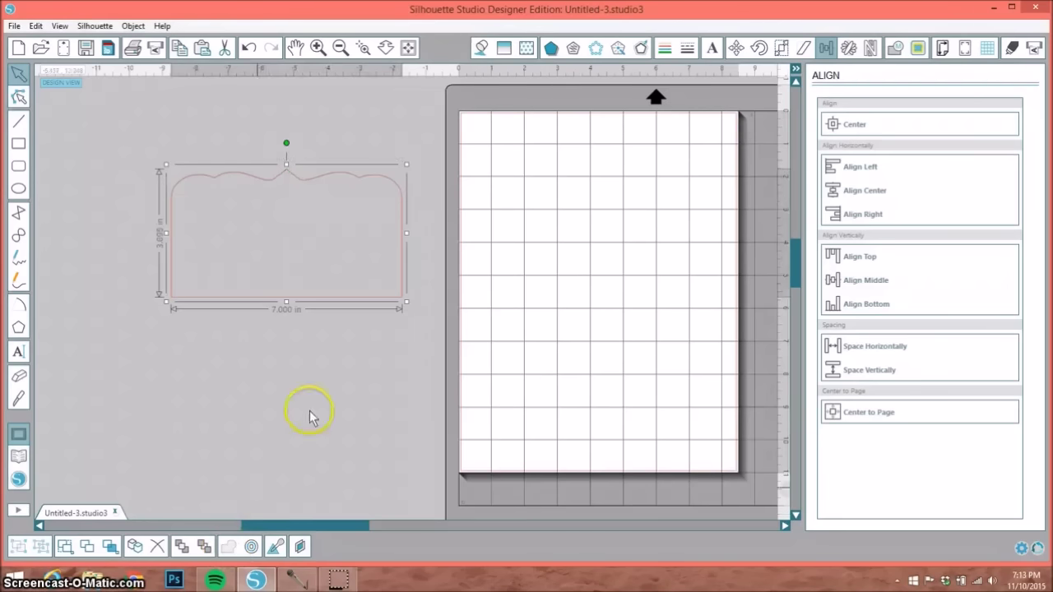
mouse_move(291, 171)
left_mouse_down()
mouse_move(599, 169)
mouse_move(293, 170)
left_mouse_up()
mouse_move(170, 200)
left_mouse_down()
mouse_move(181, 186)
mouse_move(180, 214)
left_mouse_up()
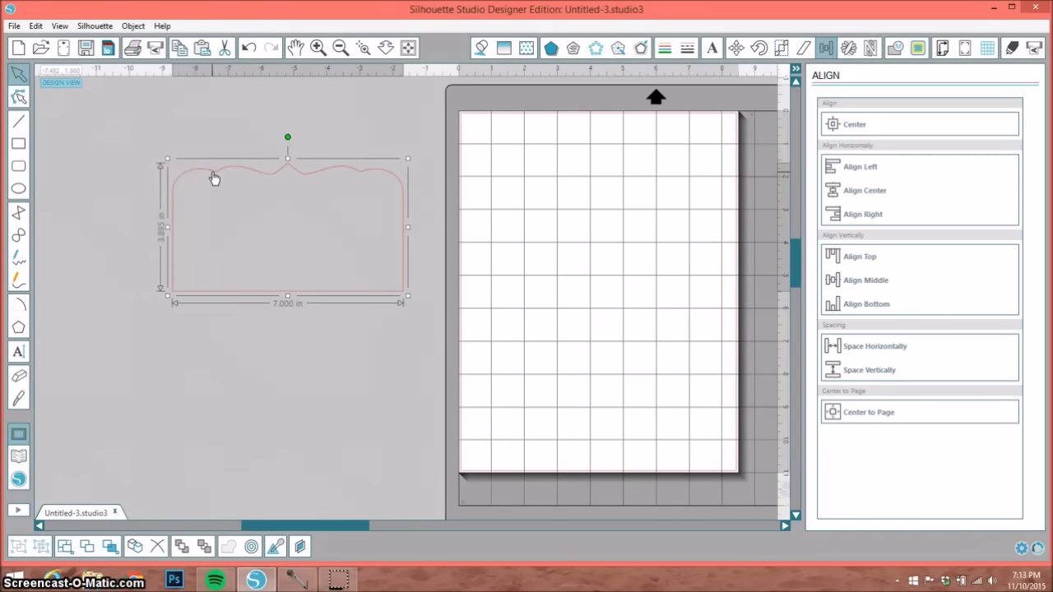
- Draw a narrow upright rectangle about 2.95 in high beside the shape's left side and set its width to 1 in with the aspect ratio unlocked
left_click(26, 144)
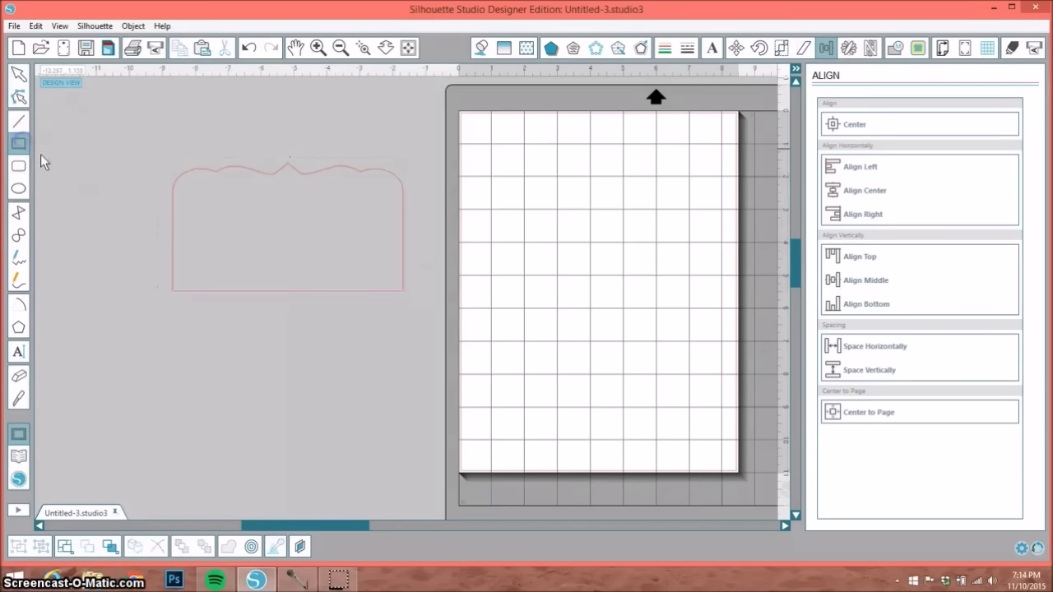
left_click_drag(120, 170, 157, 266)
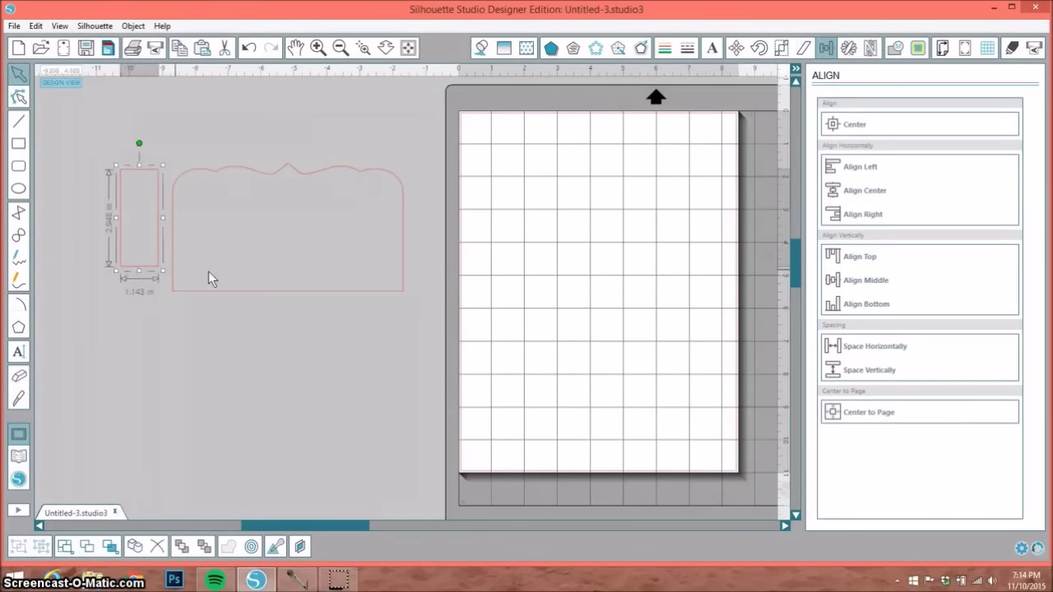
left_click(804, 50)
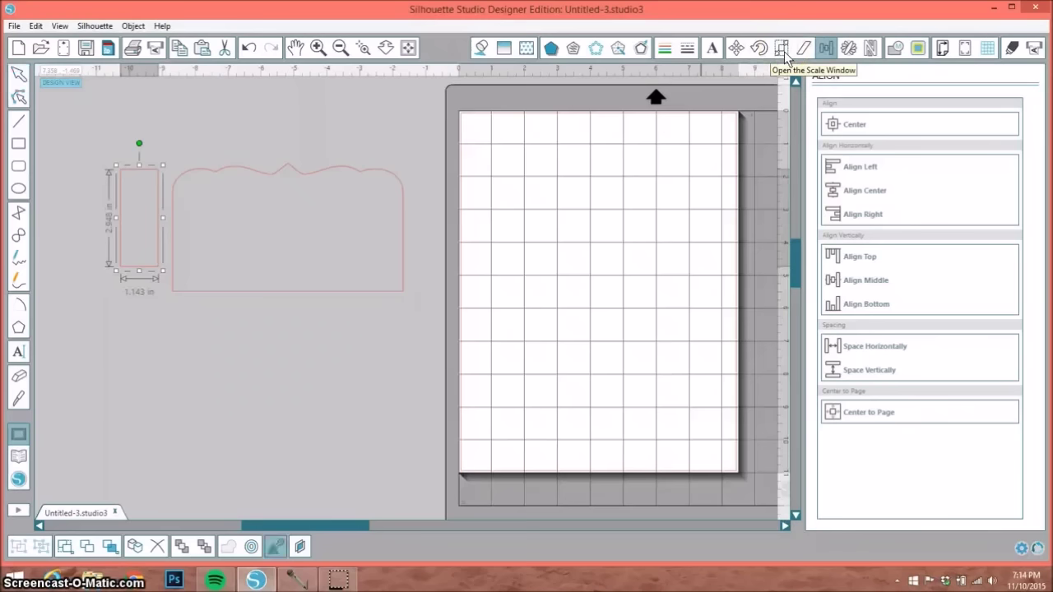
left_click(784, 51)
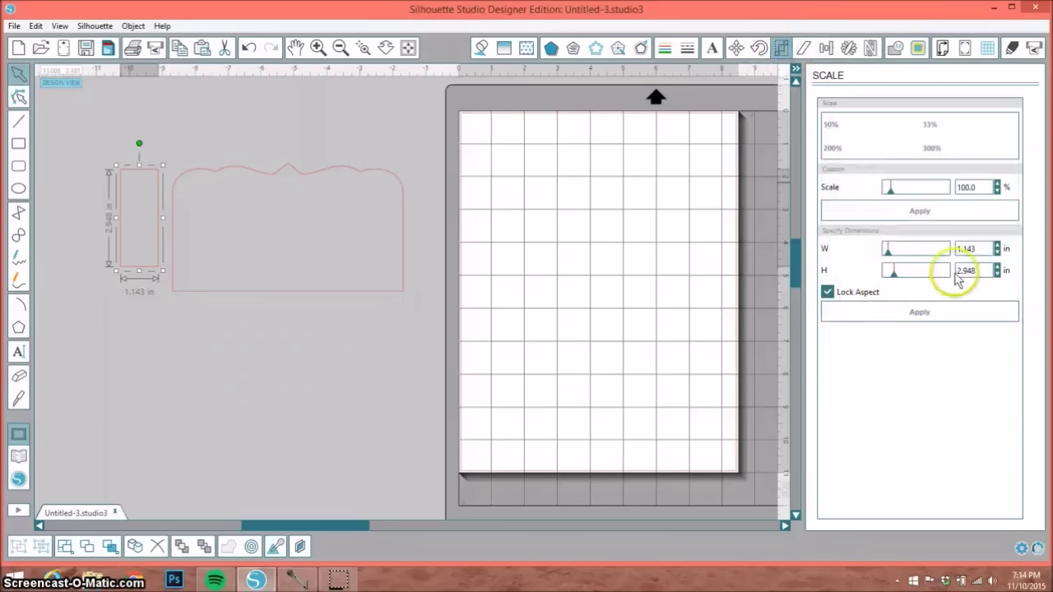
left_click_drag(987, 249, 935, 248)
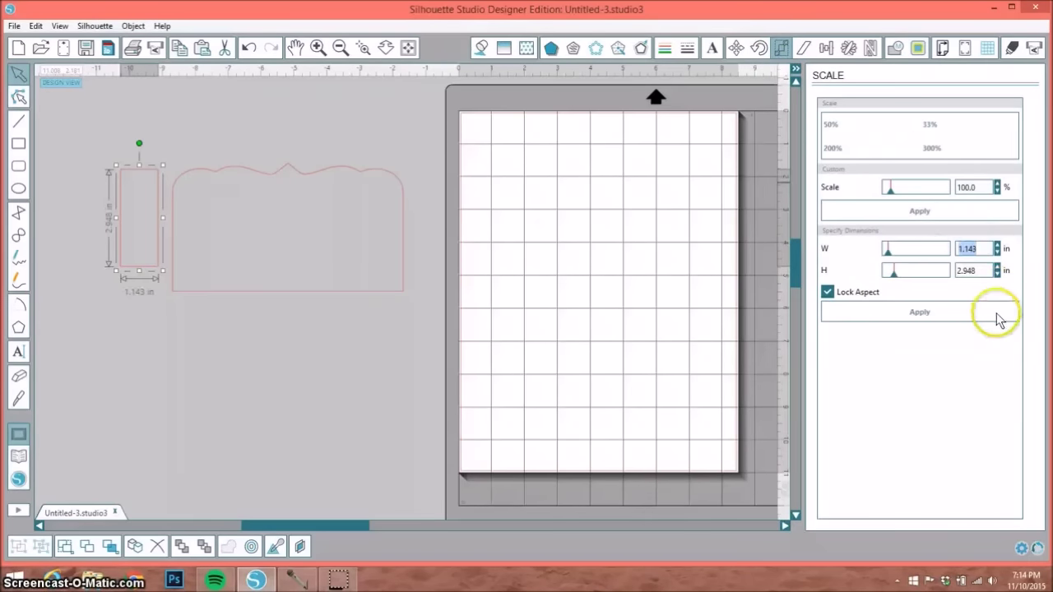
type("1")
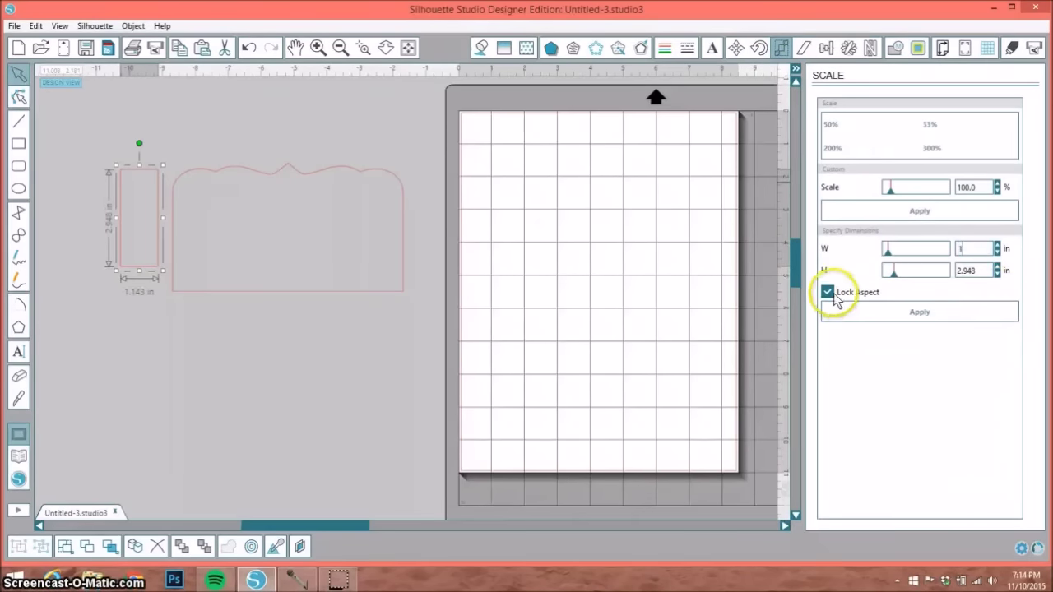
left_click(827, 292)
left_click(926, 317)
left_click(926, 317)
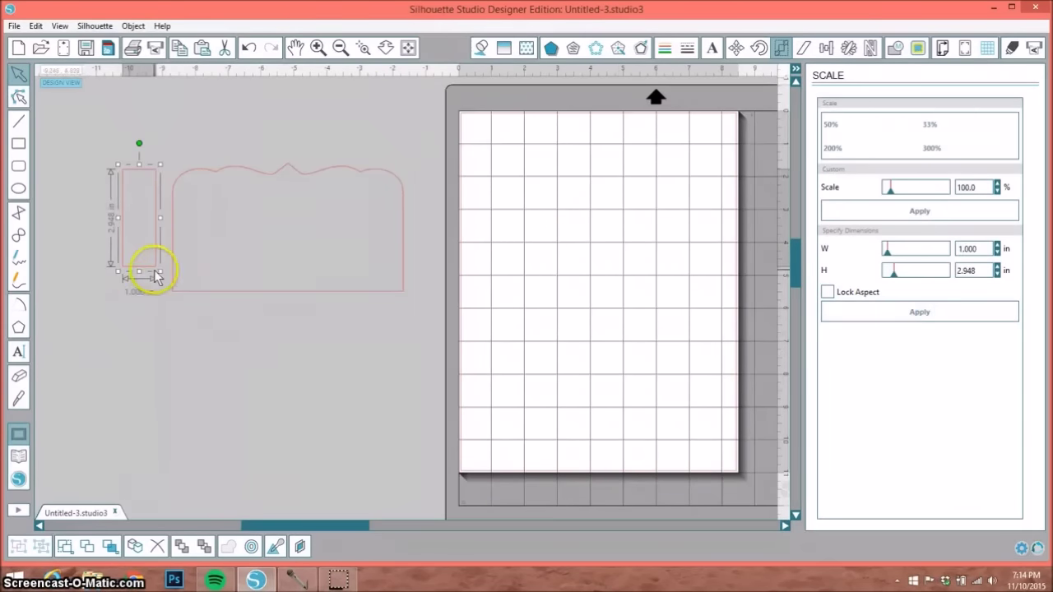
- Fit the narrow rectangle's height to the shape's straight left side, about 3 in, and leave it just beside that edge
left_click_drag(152, 274, 169, 294)
left_click(363, 47)
left_click_drag(115, 144, 237, 292)
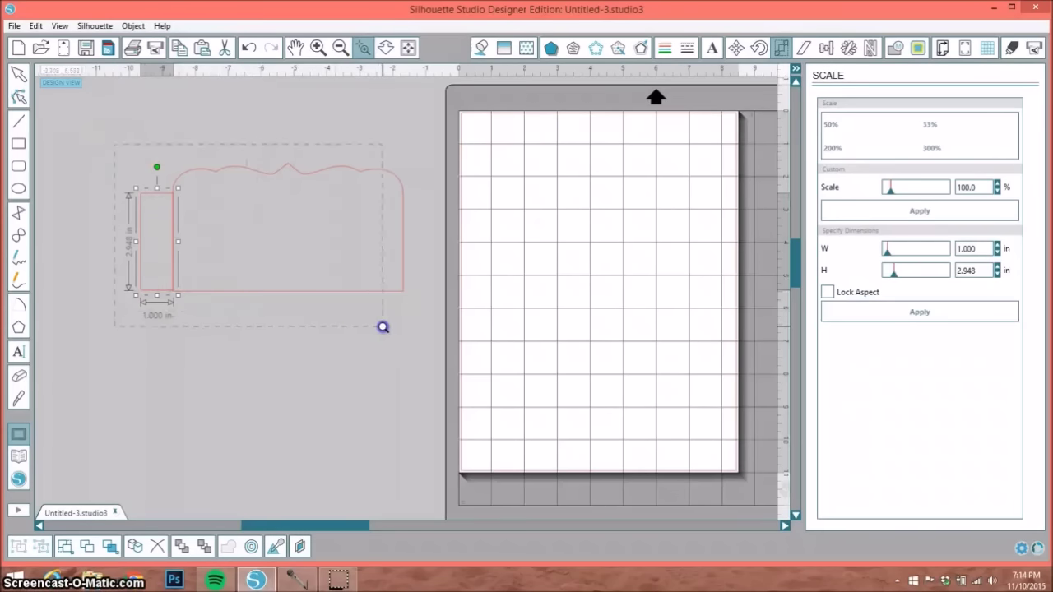
left_click_drag(382, 327, 383, 326)
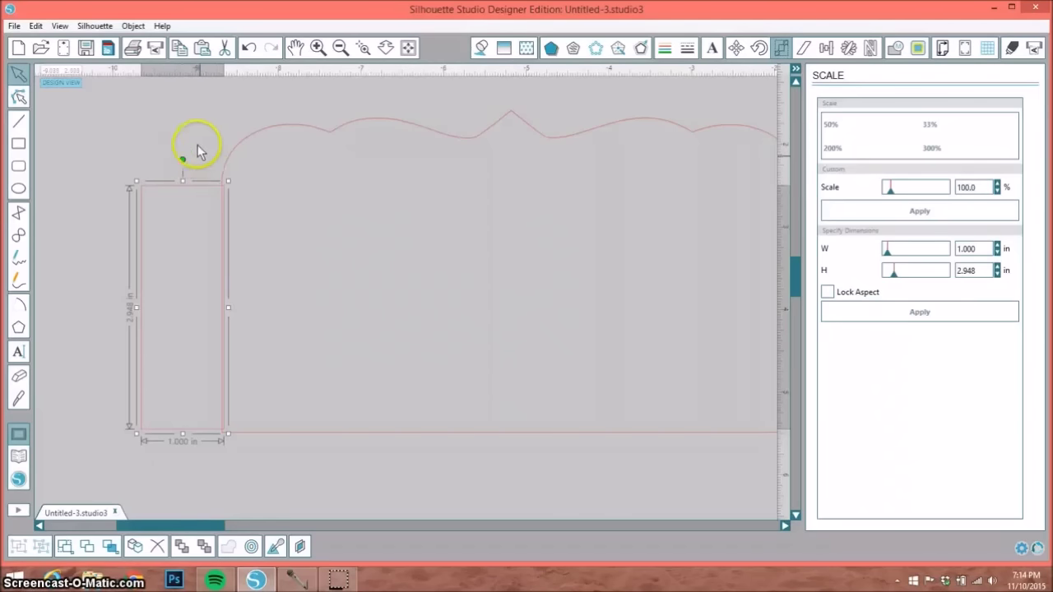
left_click_drag(183, 180, 182, 226)
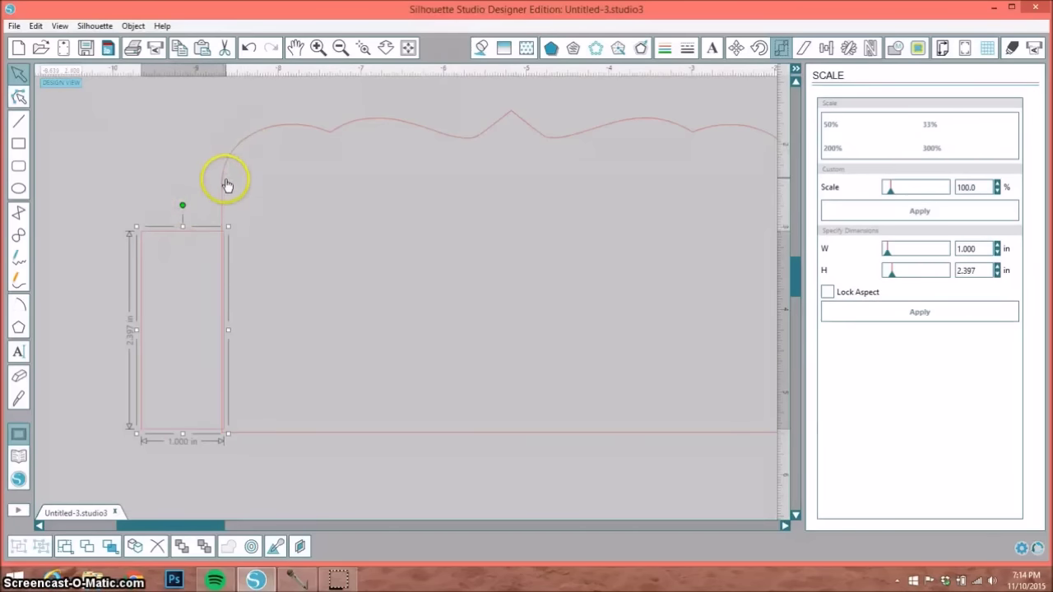
left_click_drag(183, 226, 193, 177)
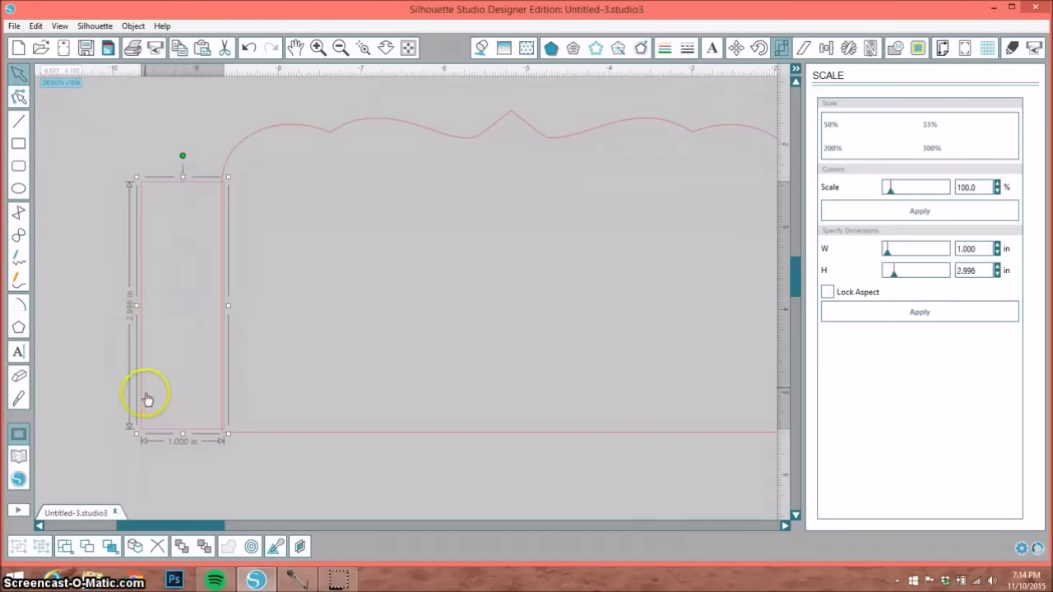
left_click_drag(136, 207, 117, 212)
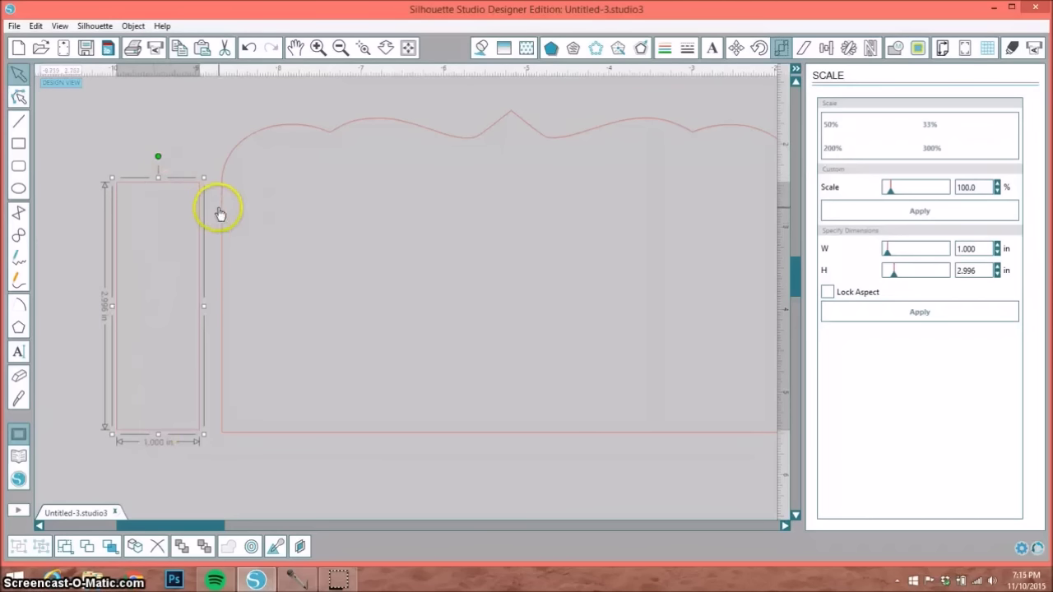
- Draw a vertical line down the middle of the narrow rectangle and align the two vertically by their middles
left_click(20, 123)
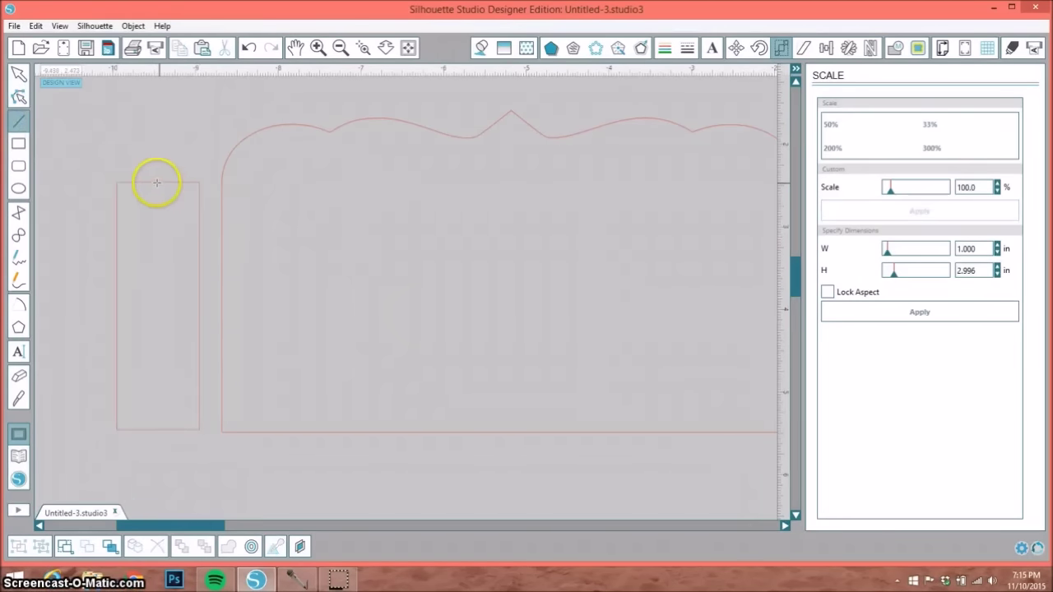
left_click_drag(156, 182, 165, 429)
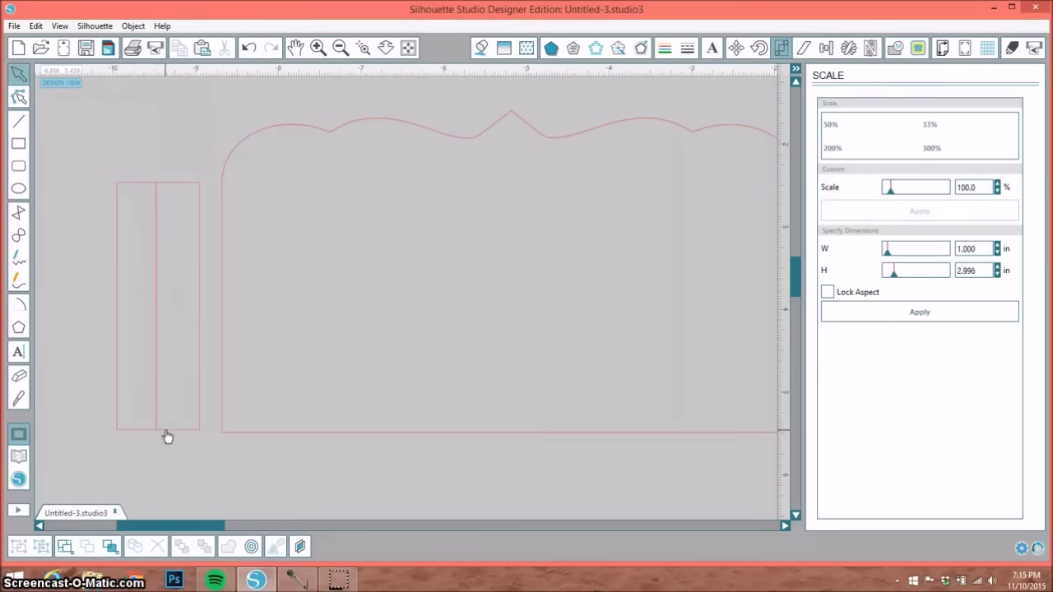
left_click(157, 193)
left_click(188, 233, "shift")
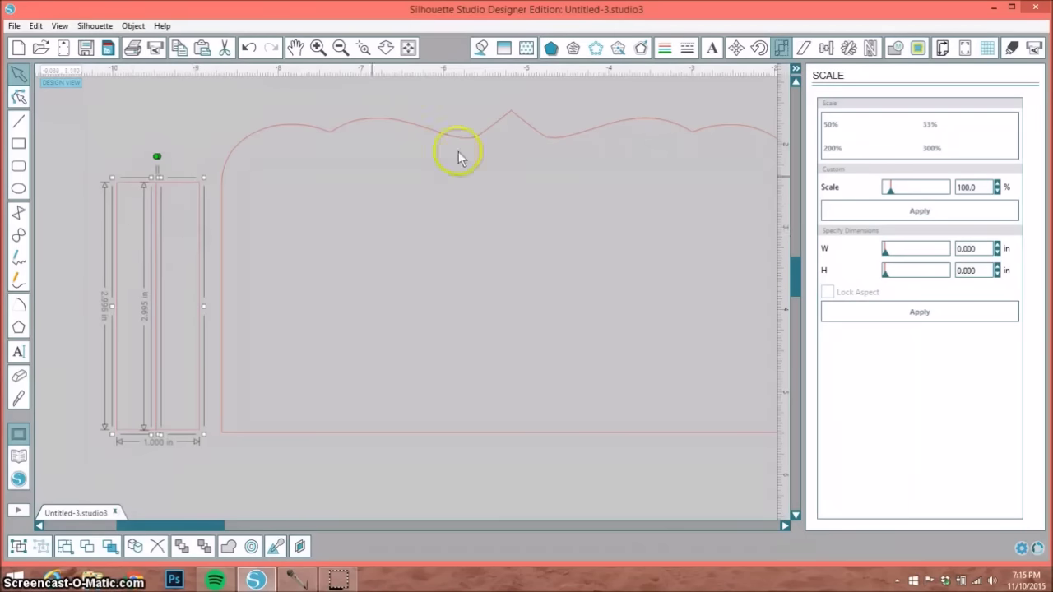
left_click(826, 49)
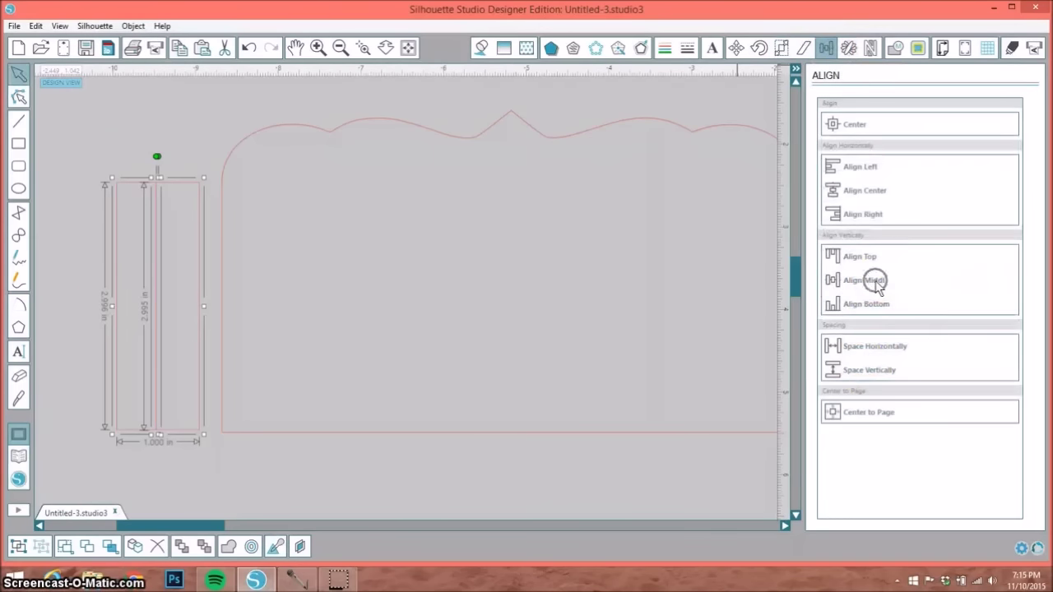
left_click(875, 280)
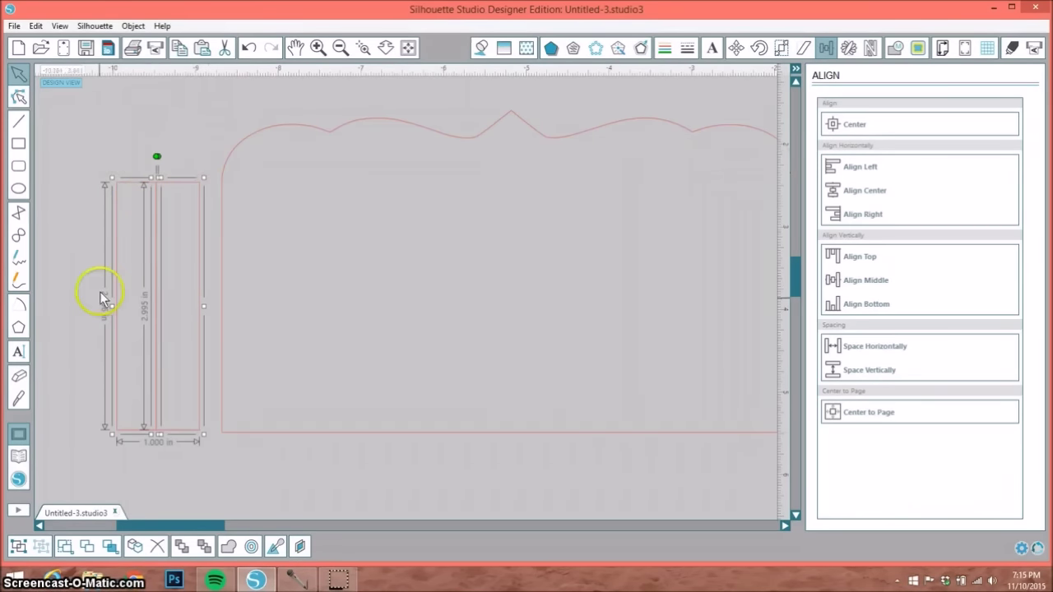
- Group the narrow rectangle with its center line, duplicate the group, and place the copy above the original
left_click(20, 547)
left_click_drag(138, 433, 55, 428)
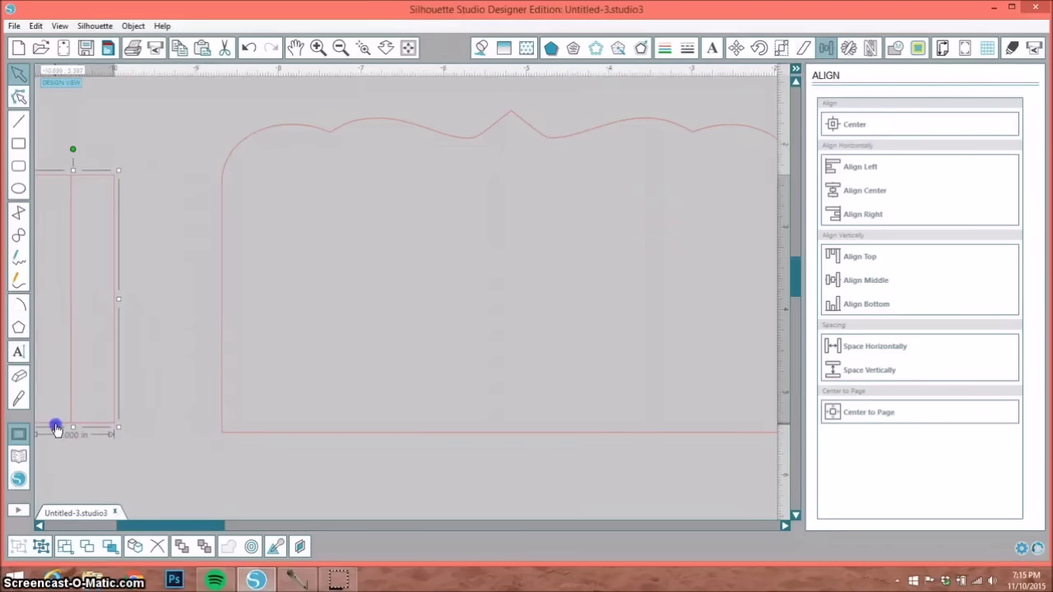
left_click(136, 549)
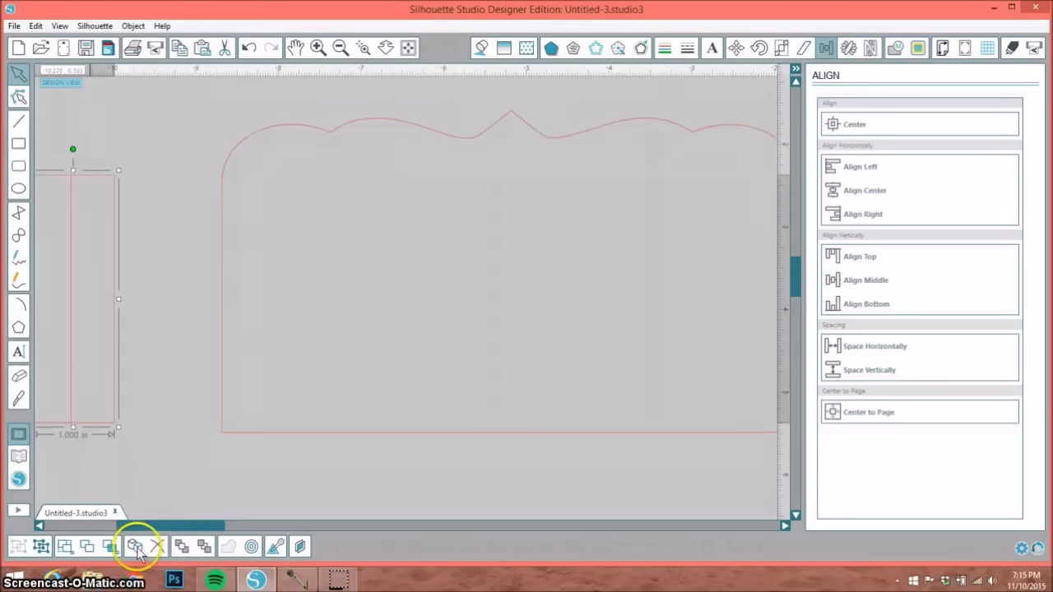
left_click_drag(113, 177, 155, 10)
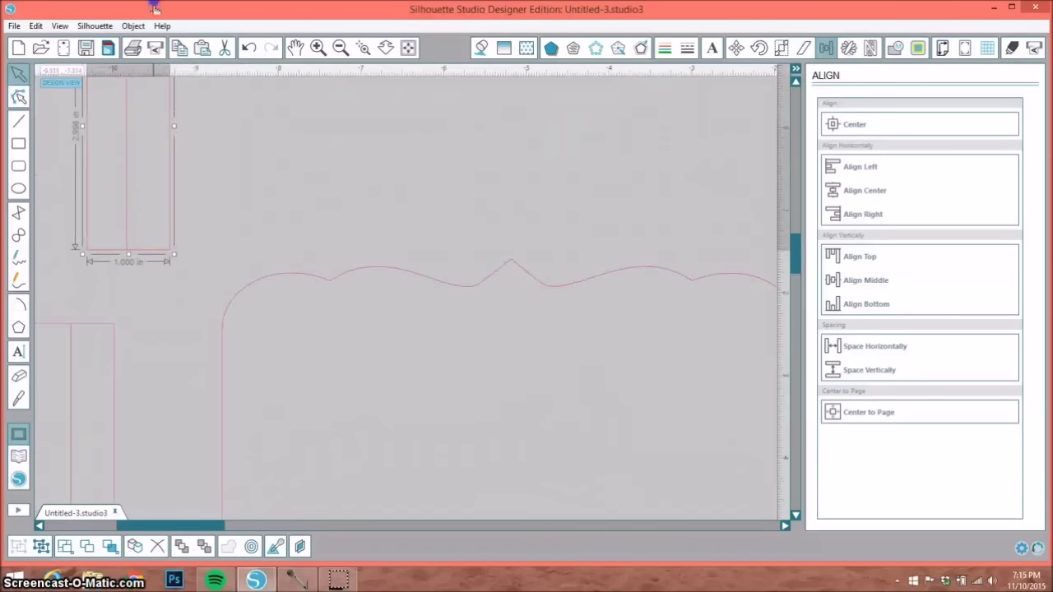
- Move the original grouped strip over the large shape's left edge, roughly level with its bottom edge
scroll(347, 343, "down", 3)
scroll(347, 349, "down", 1)
left_click(58, 436)
left_click_drag(59, 437, 196, 448)
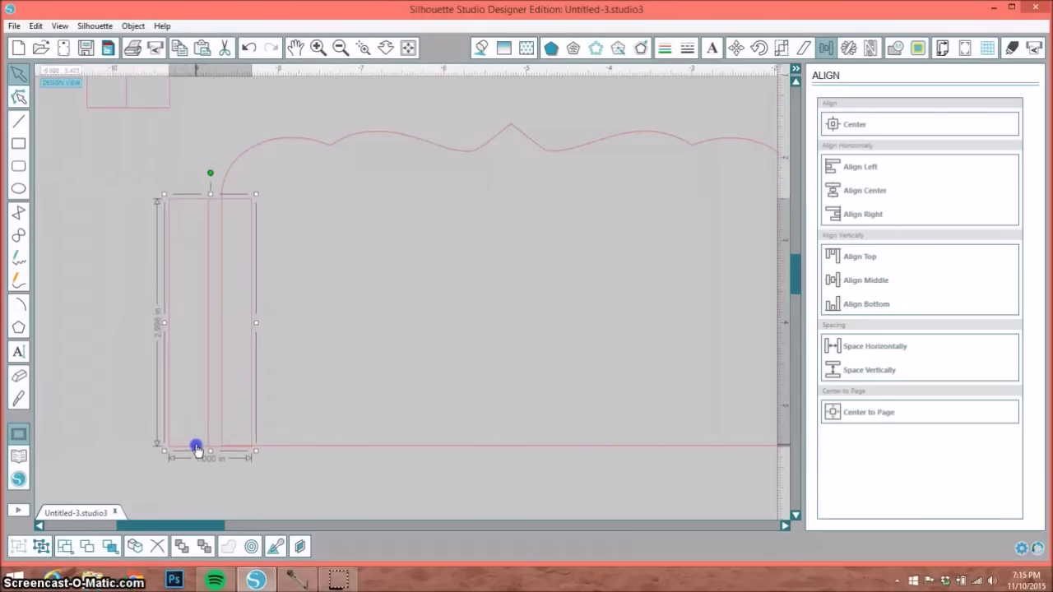
left_click(317, 48)
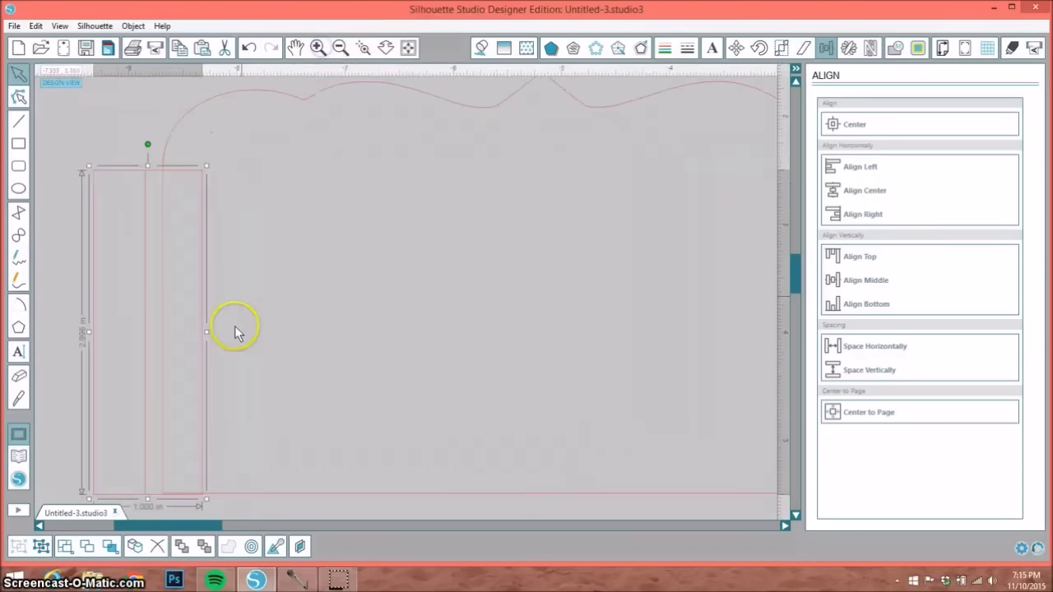
left_click_drag(160, 521, 113, 508)
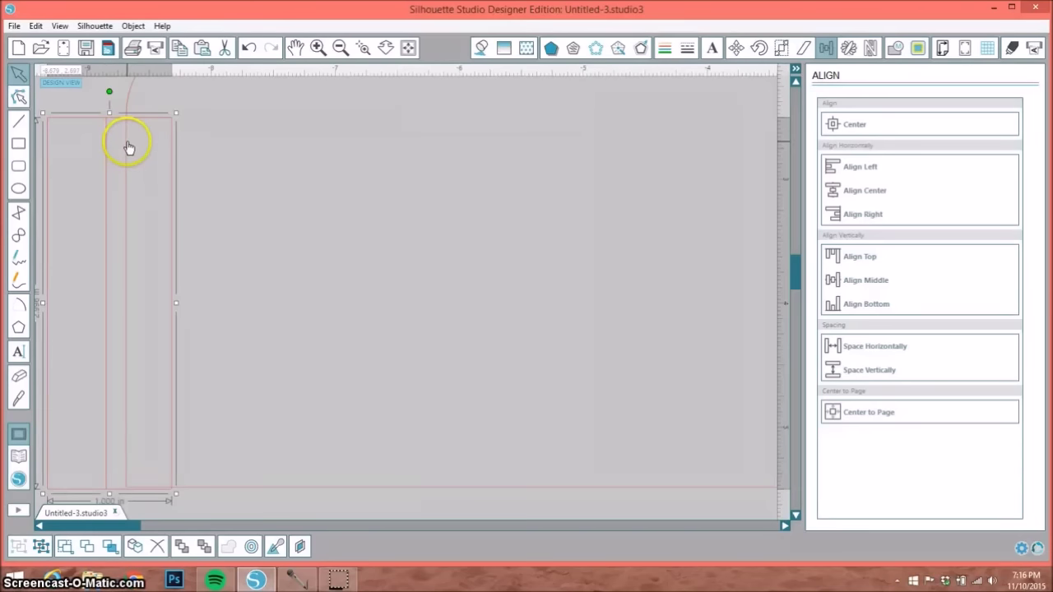
- Nudge the strip until its center line lies on the shape's left edge and its lower end meets the shape's bottom edge
key("Right")
key("Right")
key("Right")
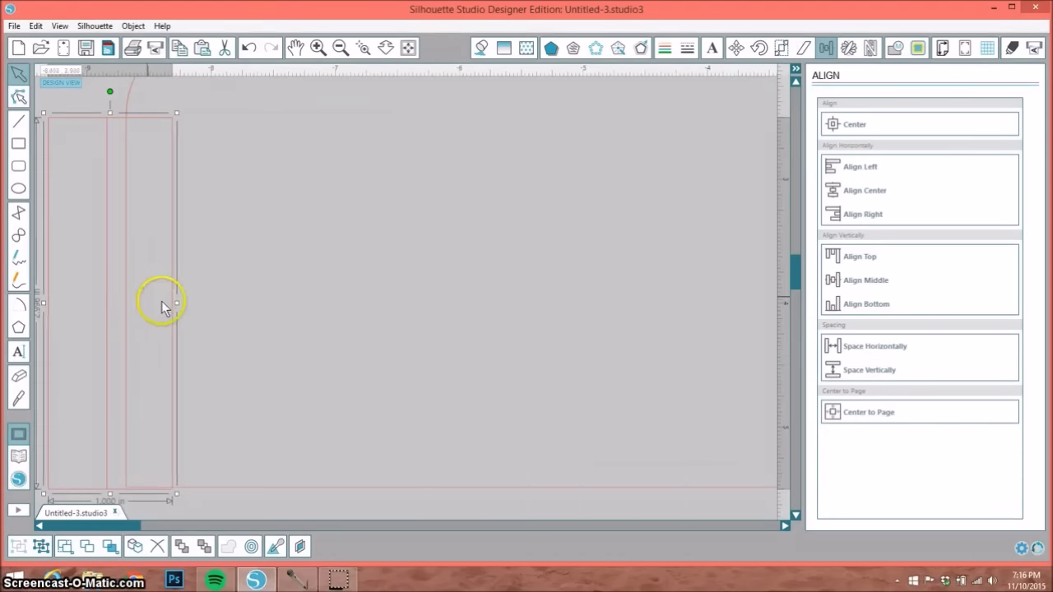
key("Right")
key("Right")
key("Right")
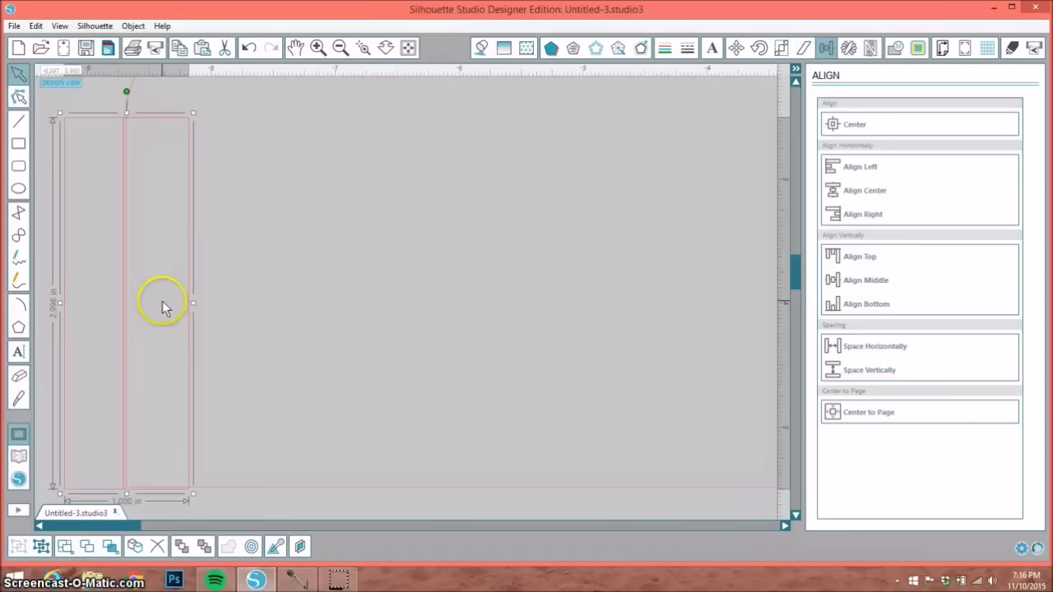
key("Right")
key("Right")
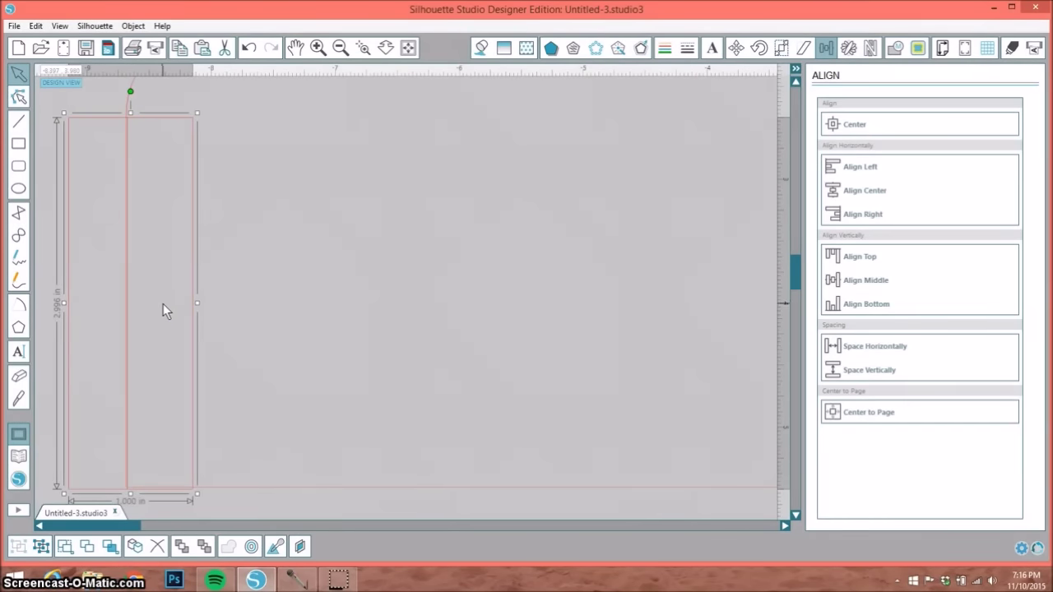
key("Left")
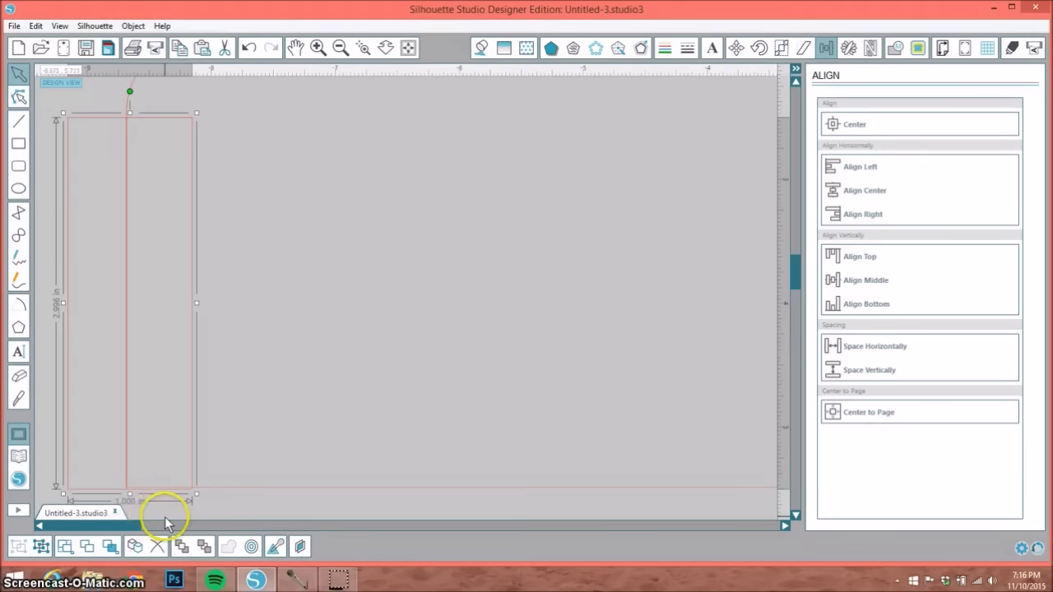
key("Up")
key("Up")
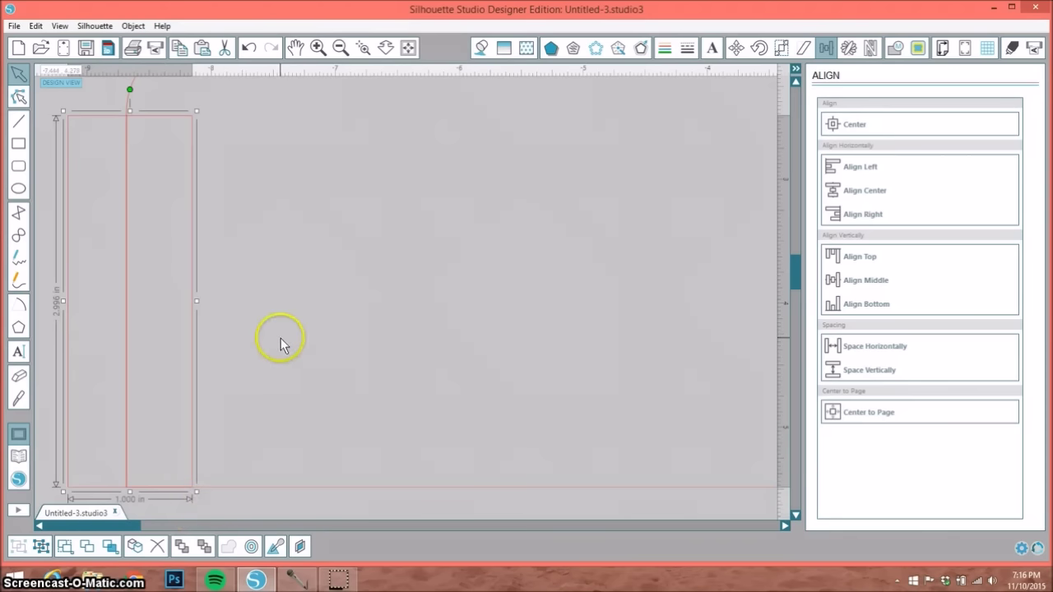
left_click(340, 47)
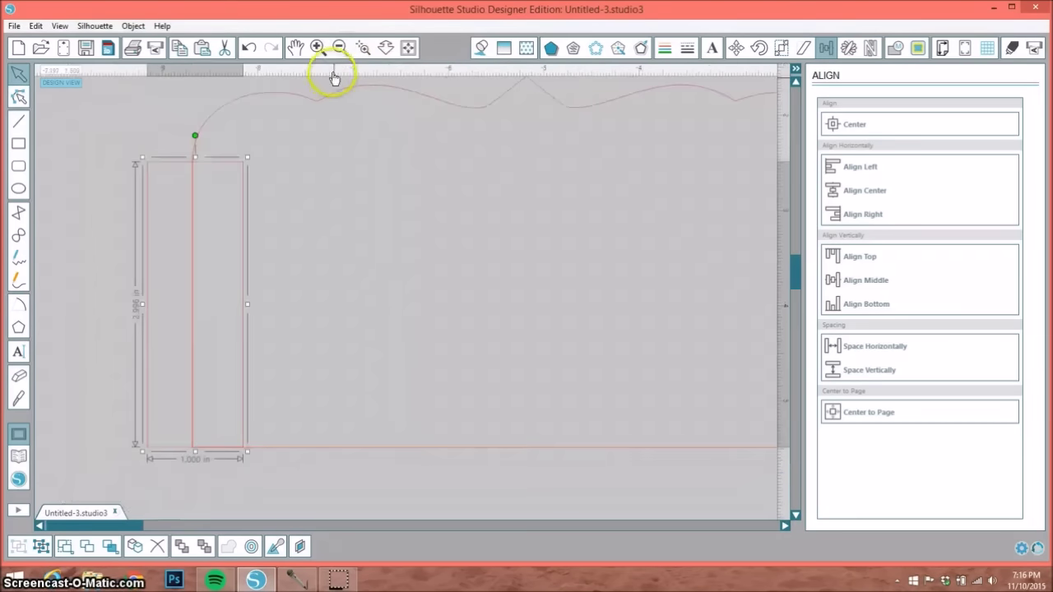
- Weld the strip on the left edge with the large curvy-topped shape
mouse_move(173, 133)
left_mouse_down()
mouse_move(233, 167)
mouse_move(287, 219)
mouse_move(316, 267)
left_mouse_up()
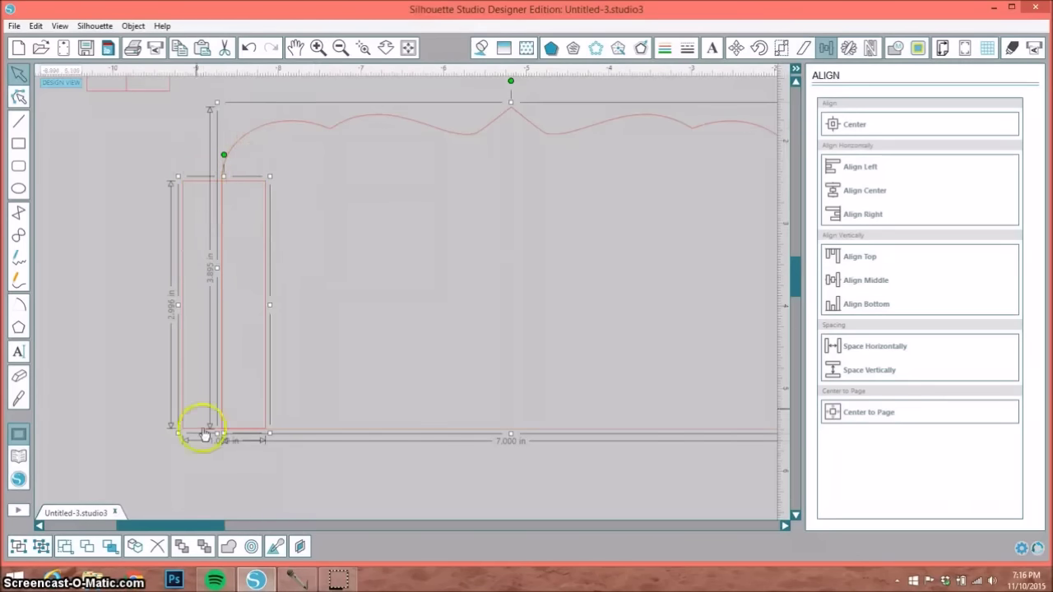
left_click(230, 549)
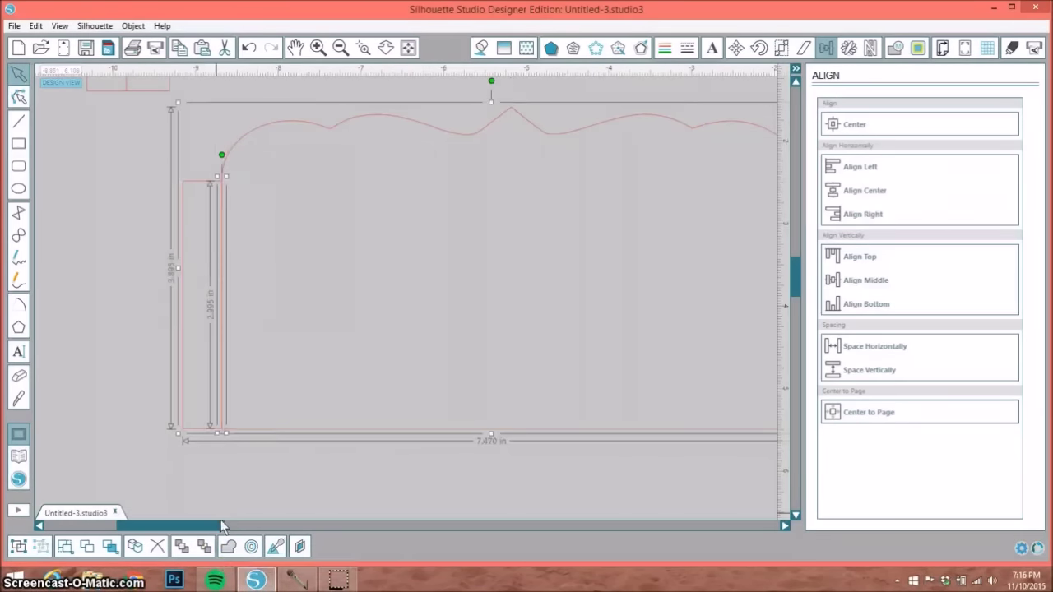
left_click(138, 221)
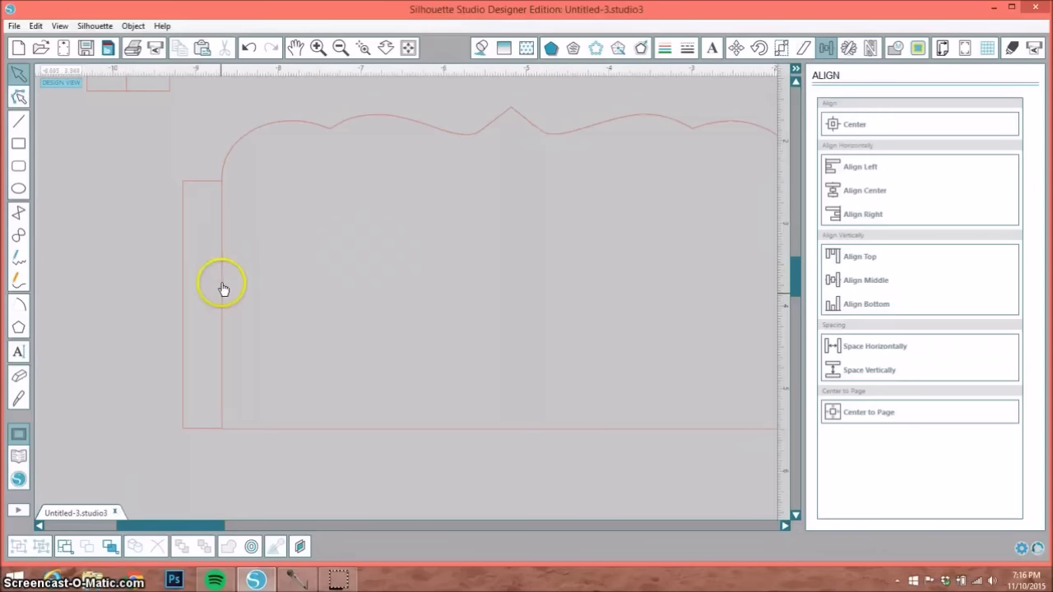
- Give the vertical line between the left strip and the large shape the medium-dashed line style
left_click(222, 202)
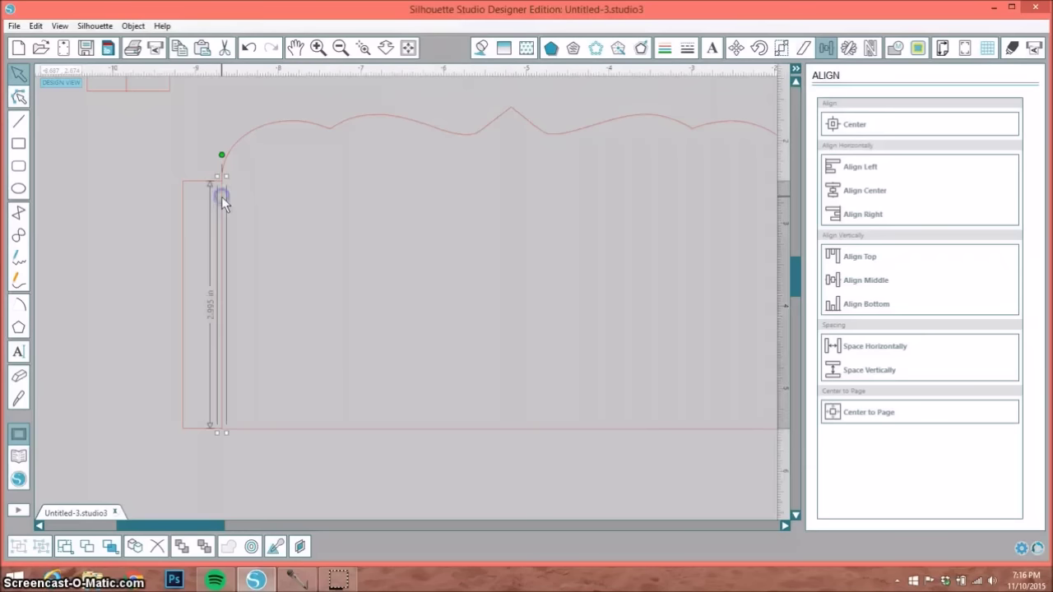
left_click(689, 52)
left_click(850, 202)
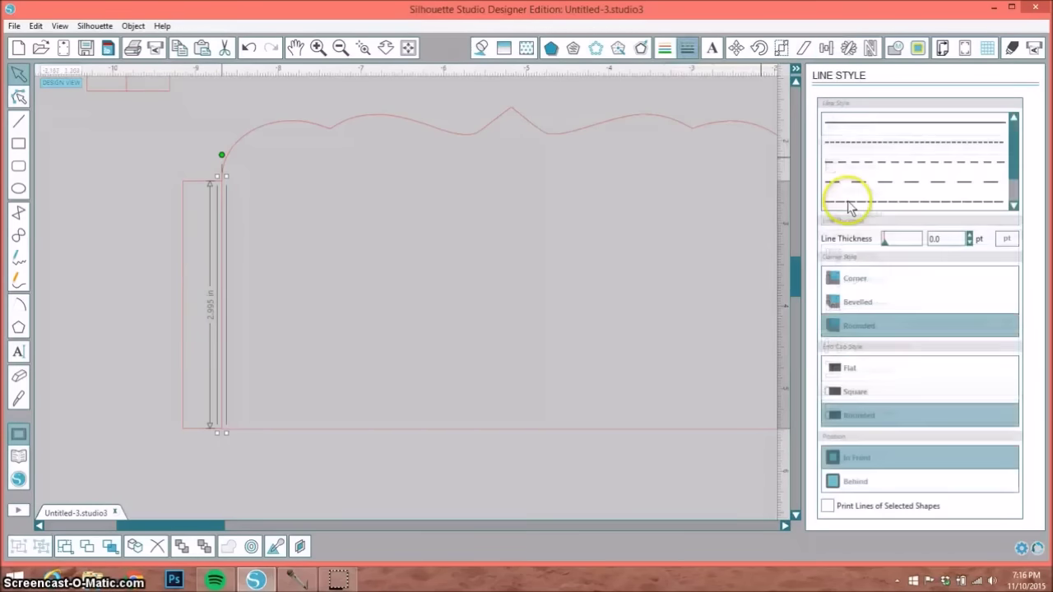
left_click(866, 164)
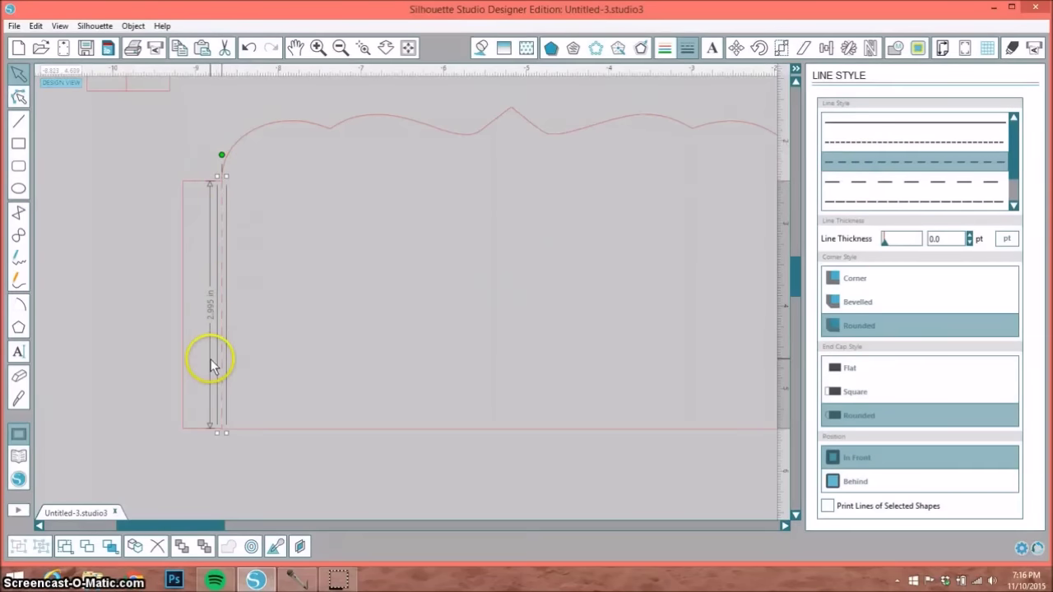
- Group the welded outline with its dashed left line
left_click(174, 152)
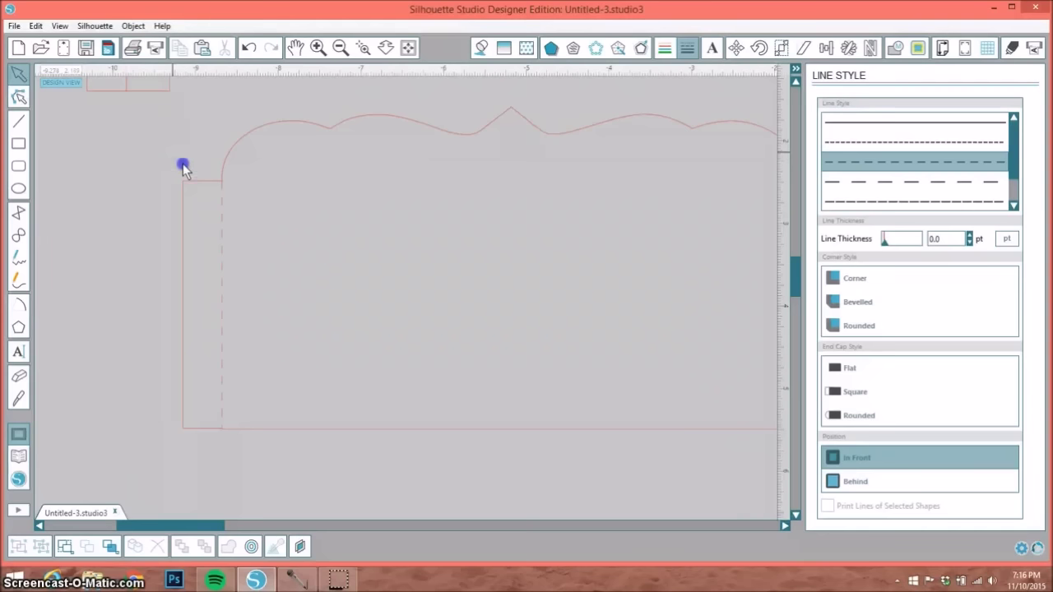
left_click_drag(172, 152, 280, 251)
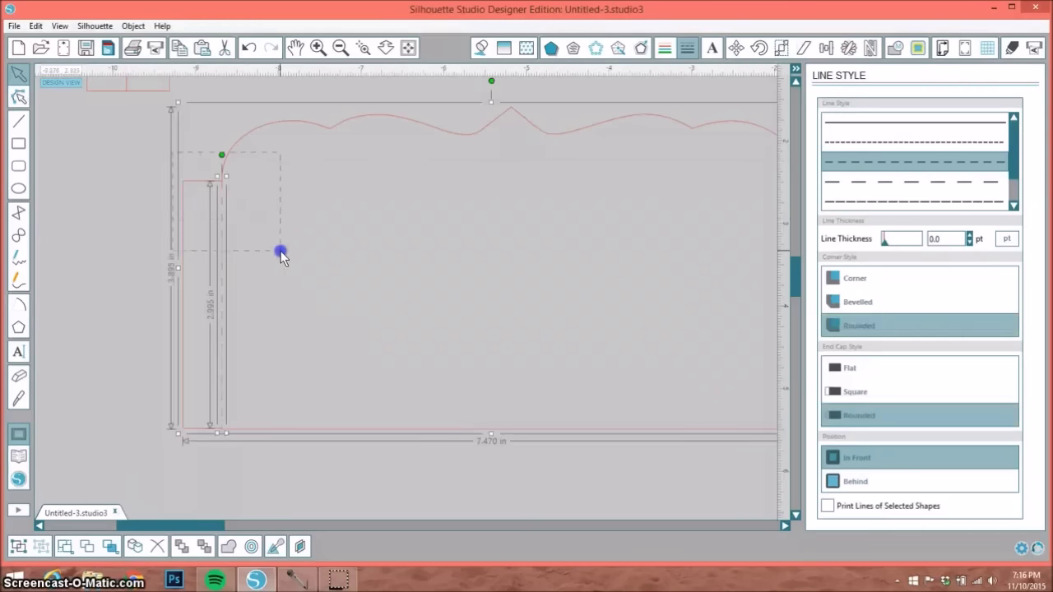
left_click(20, 548)
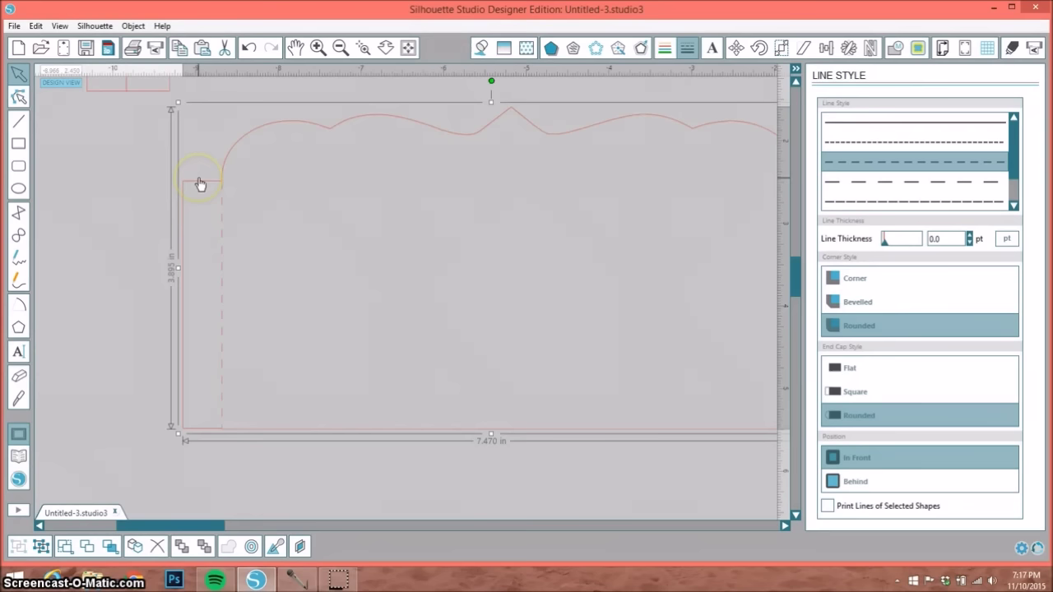
- Move the duplicate strip onto the large shape's right edge, with its center line on that edge and its lower end at the bottom edge
left_click(130, 89)
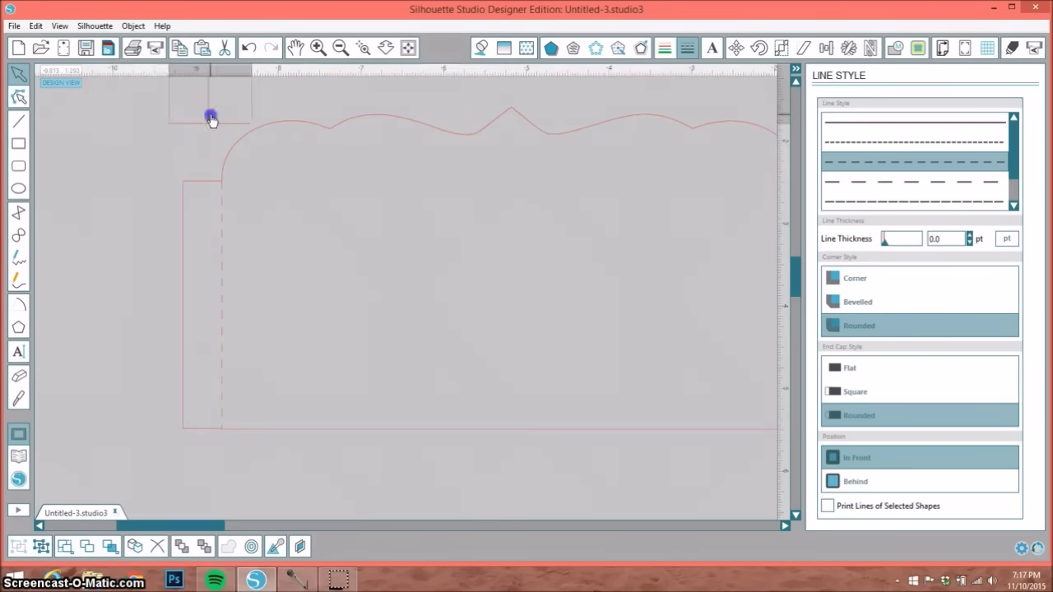
left_click_drag(658, 415, 630, 425)
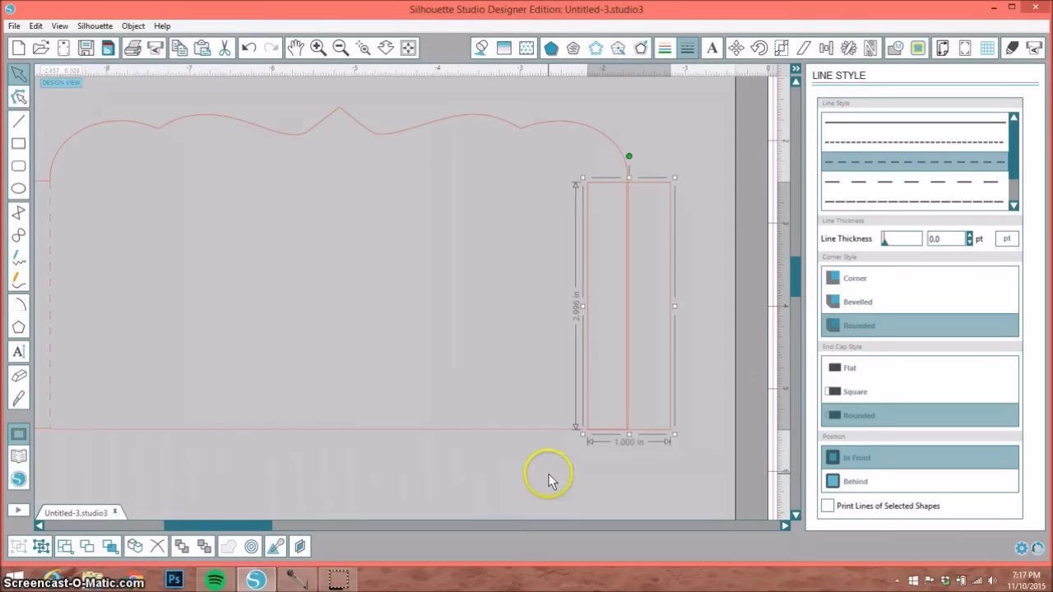
key("Right")
key("Right")
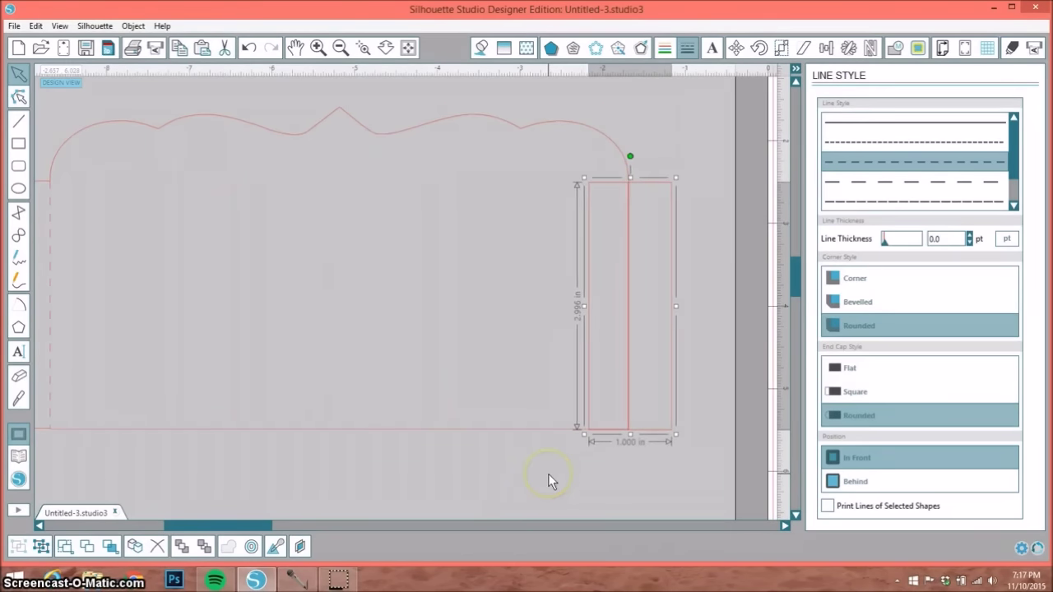
key("Up")
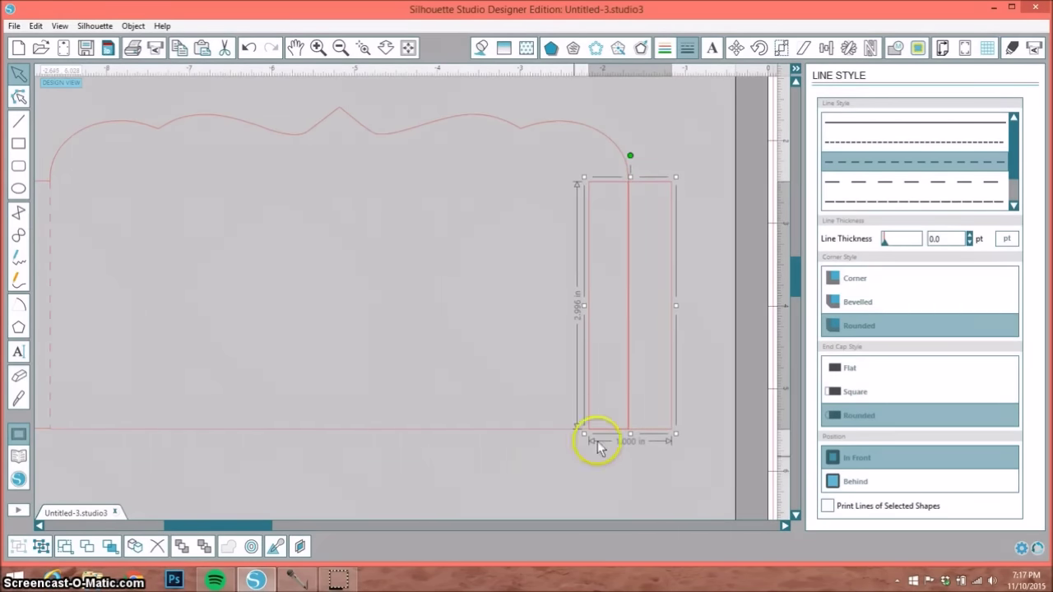
- Weld the right strip with the grouped large shape into one outline
left_click_drag(630, 159, 49, 435)
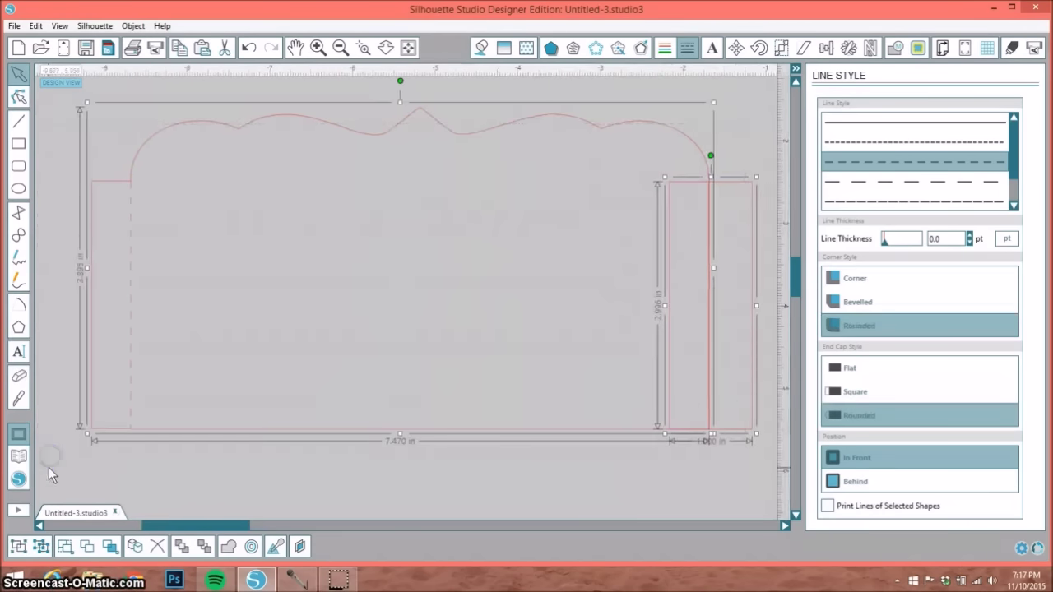
left_click(232, 552)
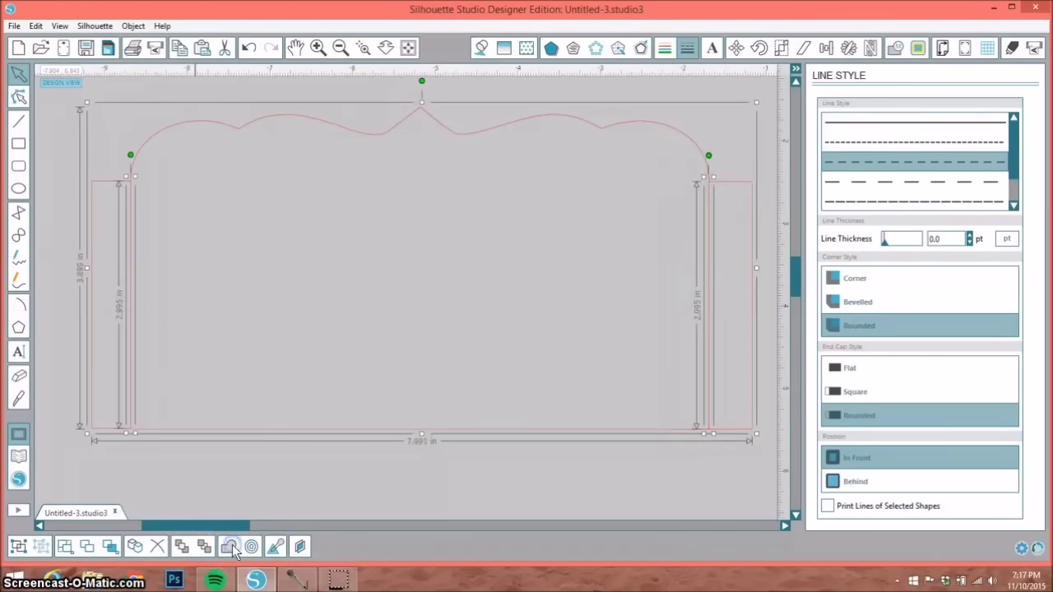
left_click(725, 156)
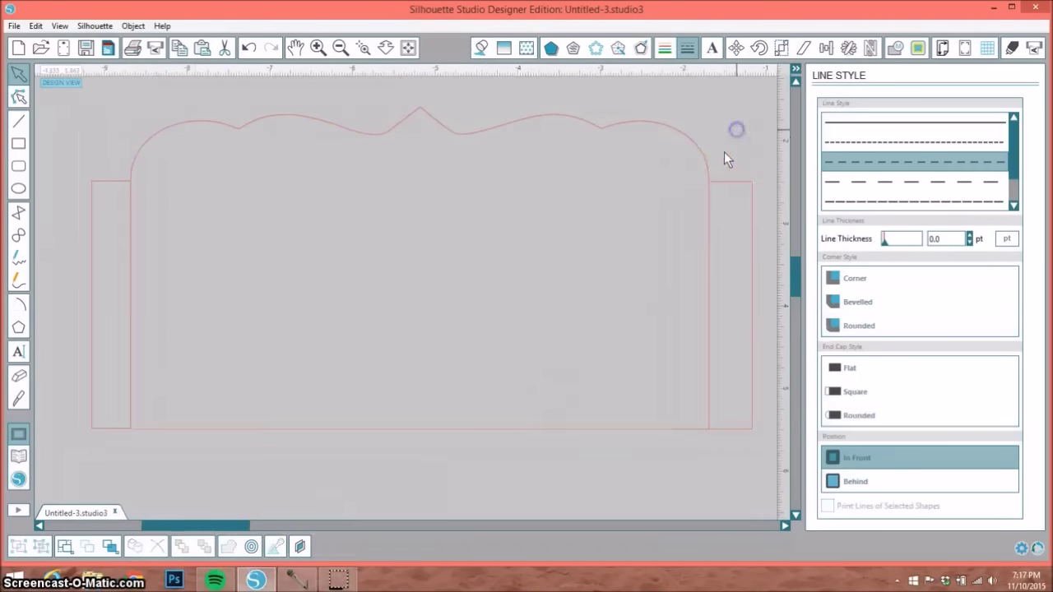
- Set both vertical lines, at the right and left side strips, to the medium-dashed line style
left_click(707, 204)
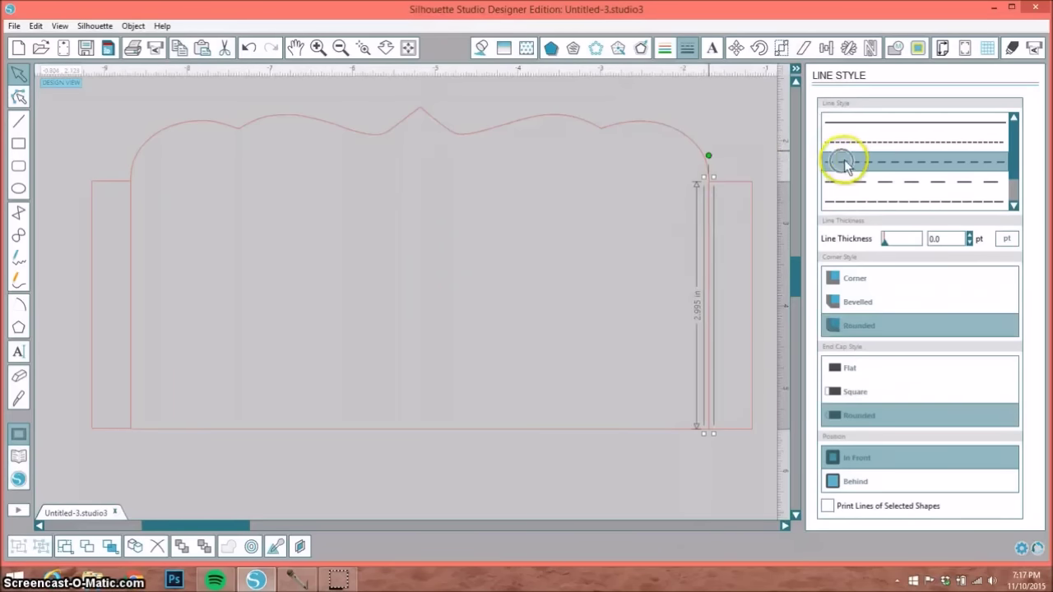
left_click(910, 165)
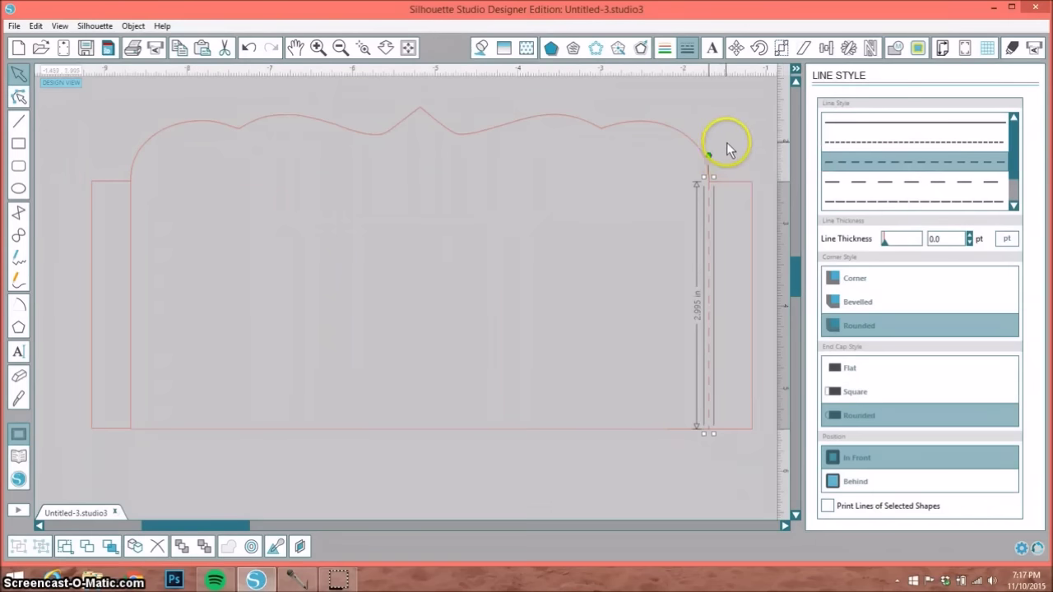
left_click(130, 199)
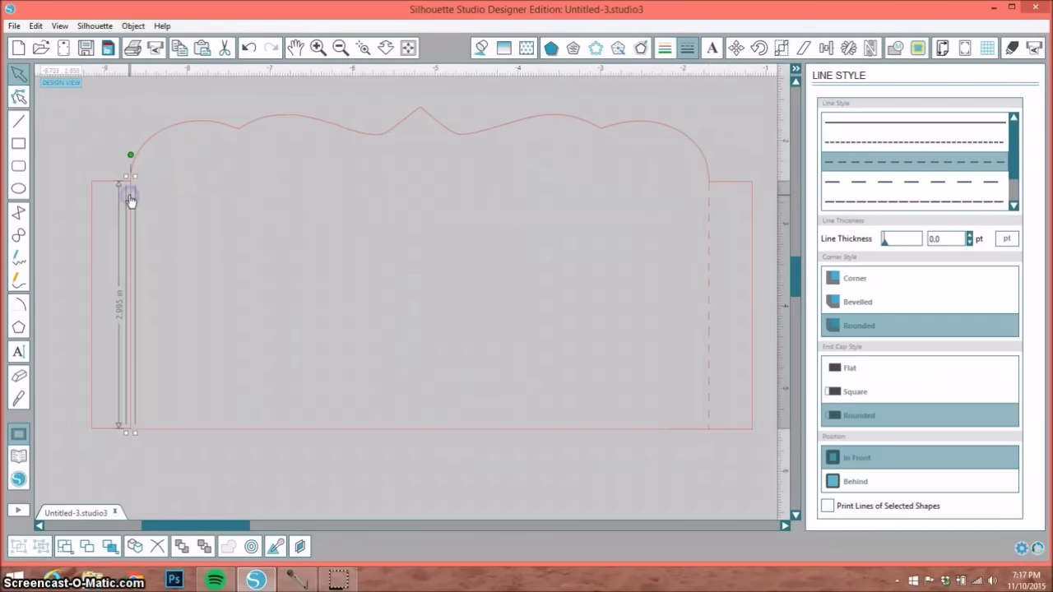
left_click(903, 164)
mouse_move(159, 134)
left_mouse_down()
mouse_move(124, 118)
mouse_move(178, 131)
mouse_move(141, 127)
left_mouse_up()
left_click(140, 118)
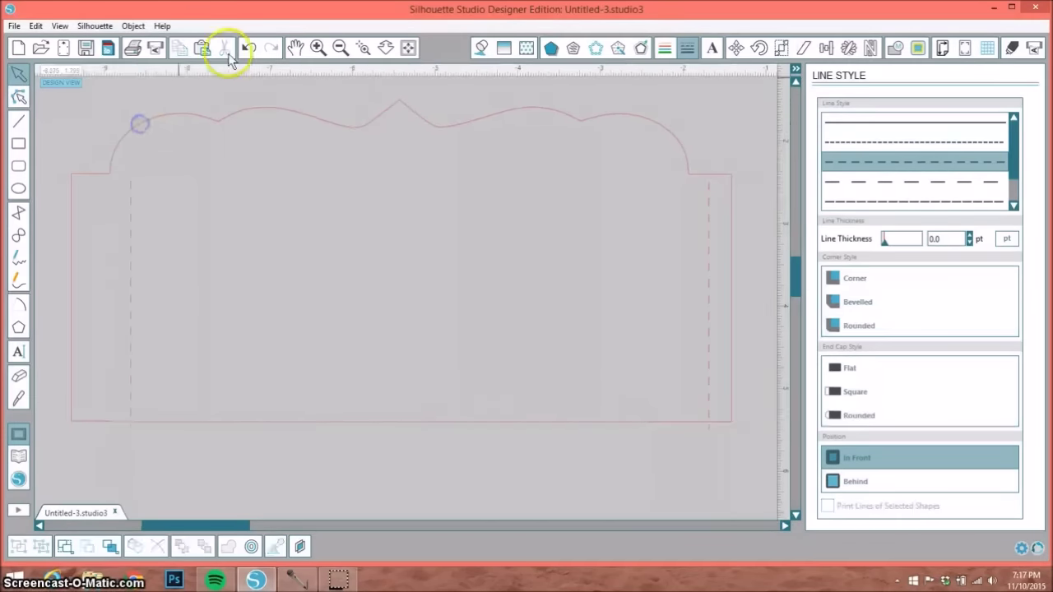
left_click(247, 47)
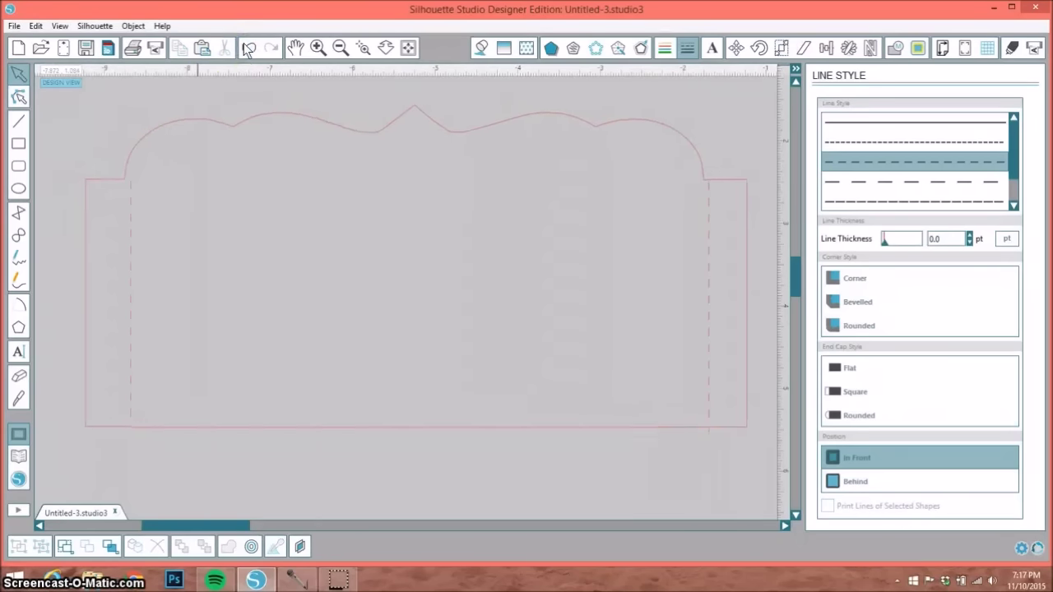
left_click(247, 48)
- Group the welded outline with both dashed lines and move the group onto the upper half of the page, between its side margins
left_click_drag(87, 128, 777, 484)
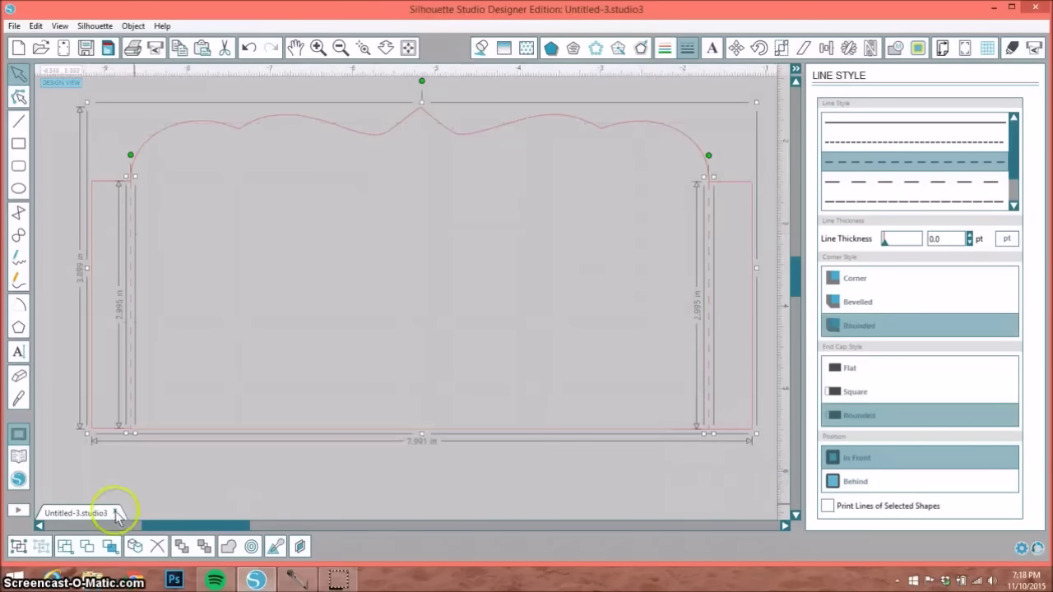
left_click(18, 547)
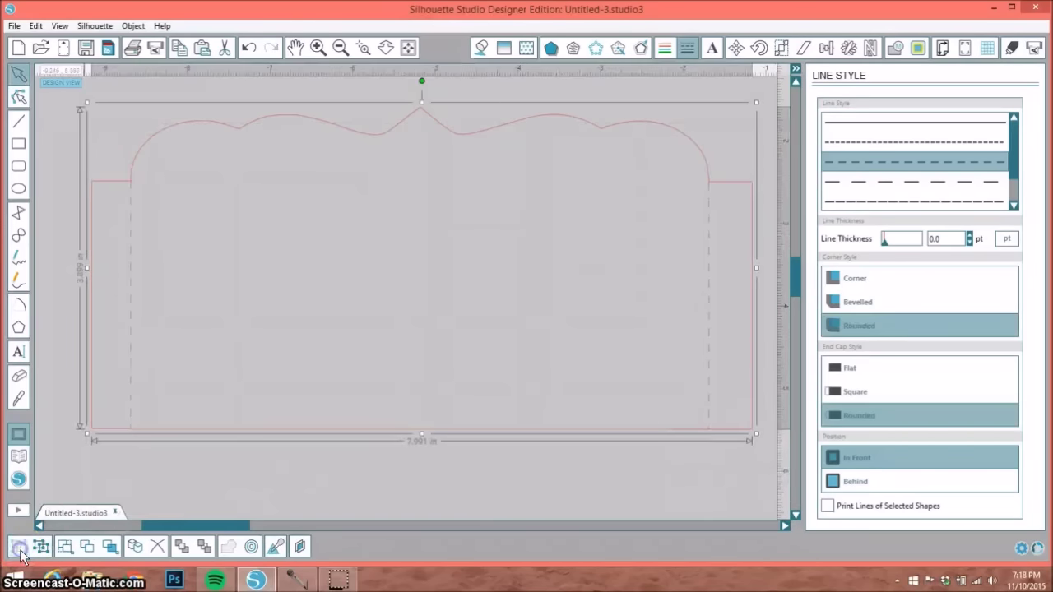
mouse_move(411, 123)
left_mouse_down()
mouse_move(402, 120)
mouse_move(404, 134)
left_mouse_up()
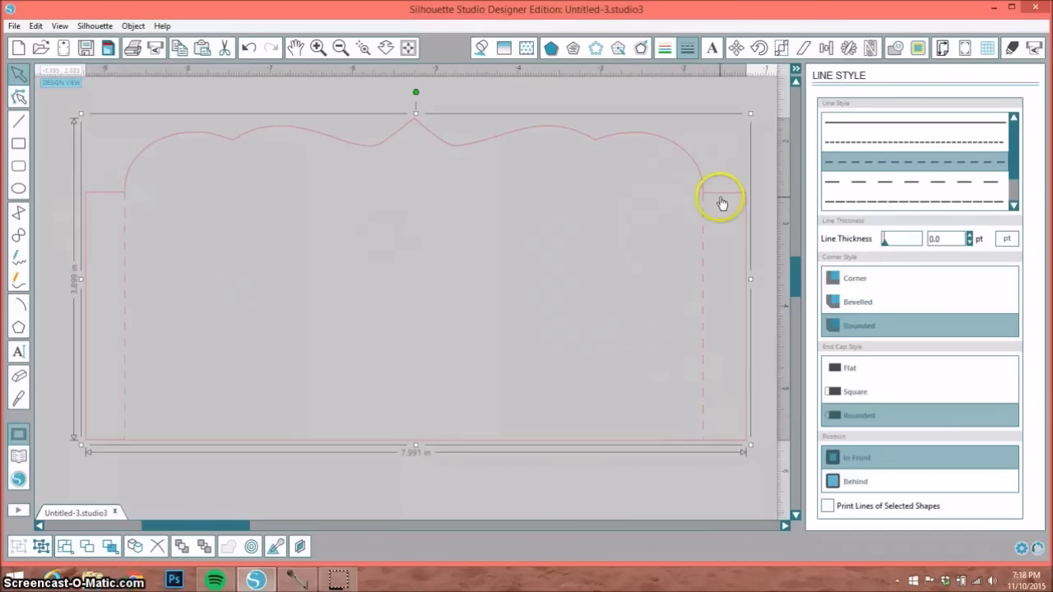
left_click(408, 48)
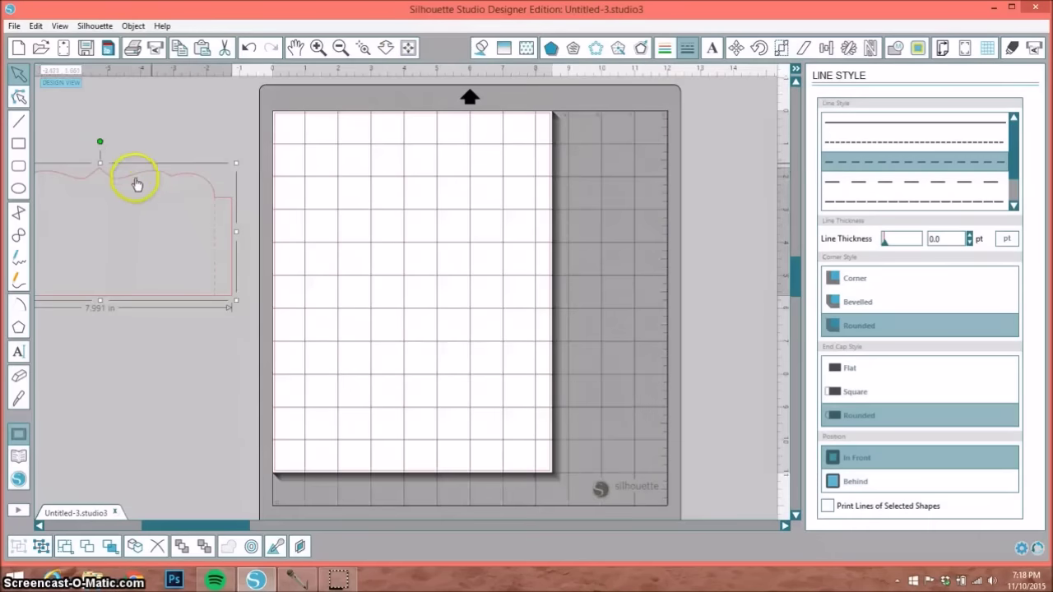
left_click_drag(134, 179, 447, 182)
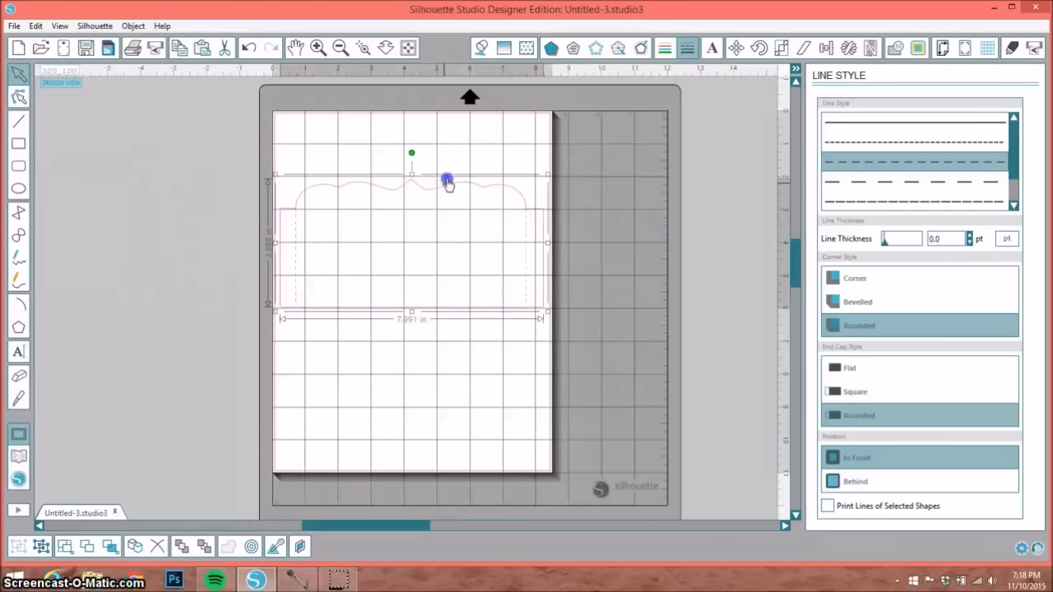
- Show the design's cut lines for sending to the cutter and stretch its top edge upward to a height of about 3.96 in
left_click(1034, 48)
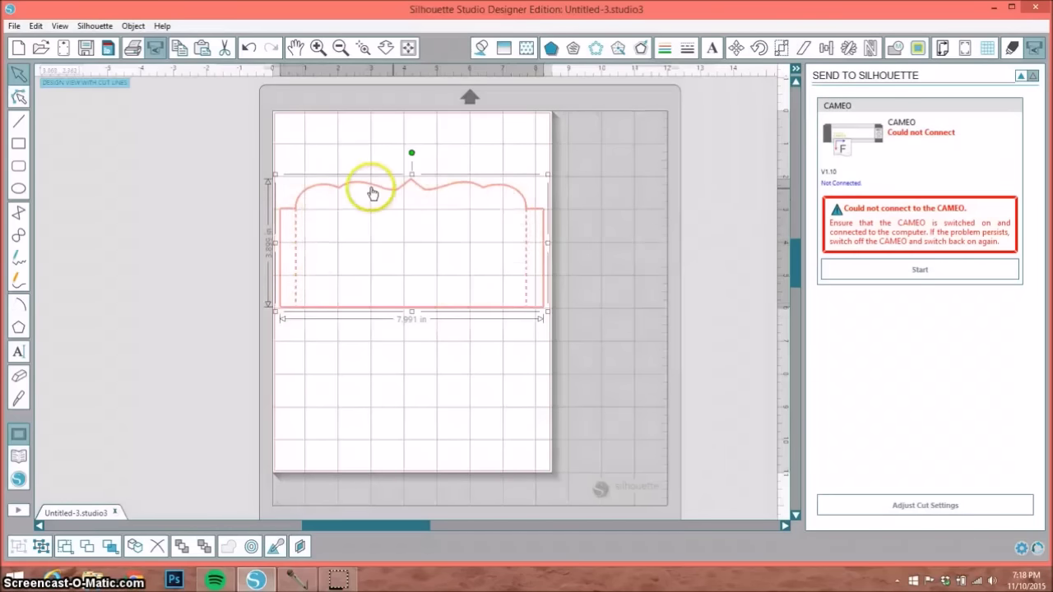
mouse_move(411, 174)
left_mouse_down()
mouse_move(411, 153)
mouse_move(412, 172)
left_mouse_up()
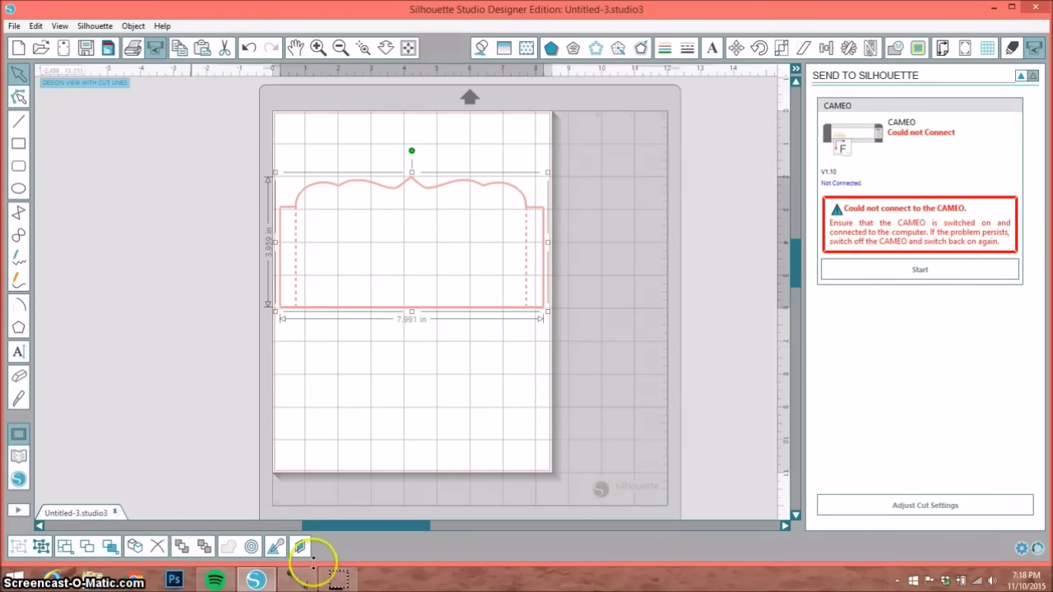
left_click(340, 582)
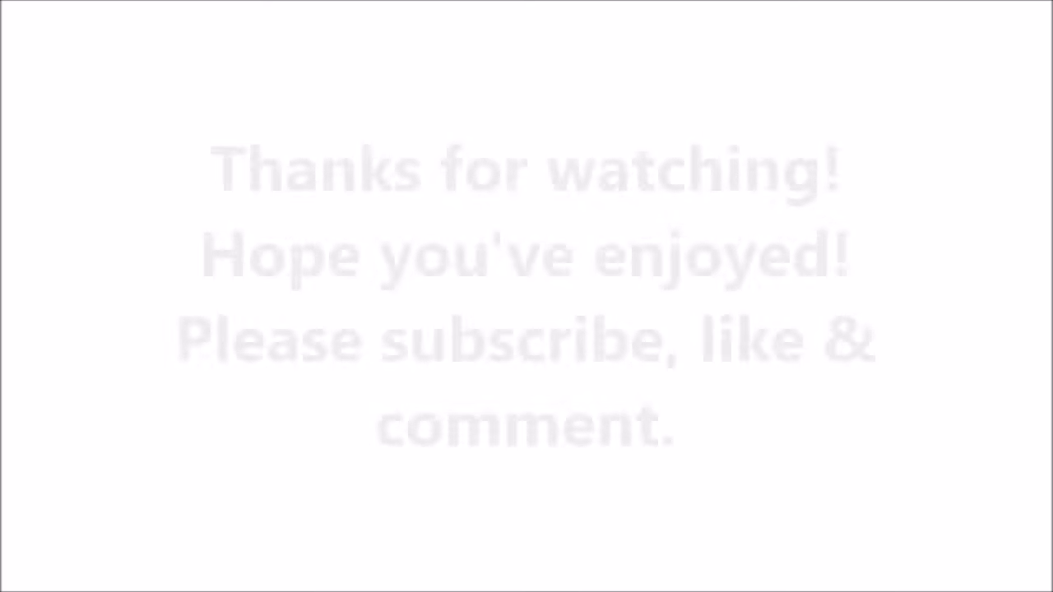